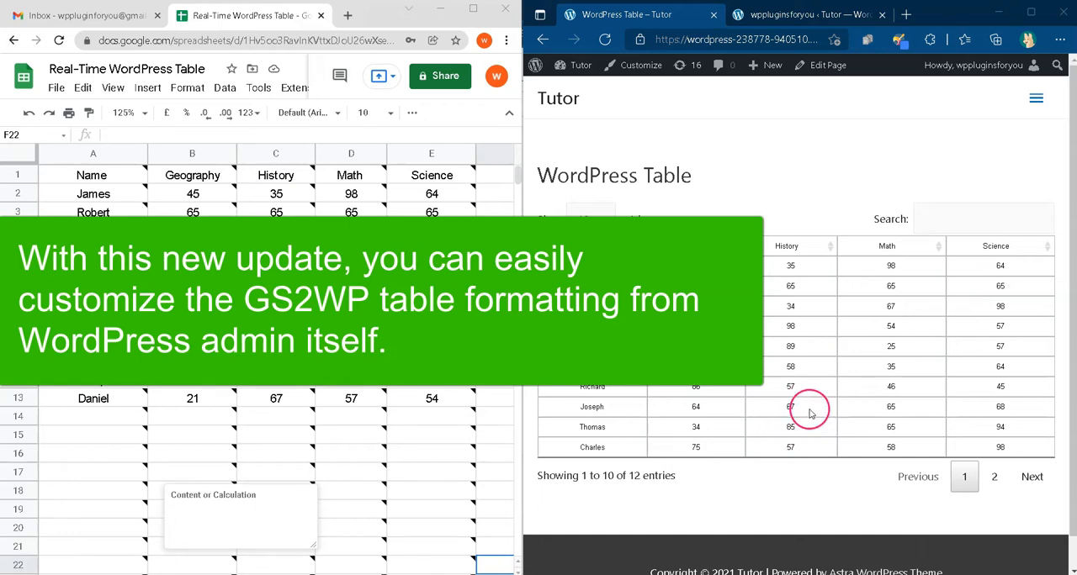
Step: Fill cell B2 with red and cell B7 with orange in the Google Sheets score table
click(431, 435)
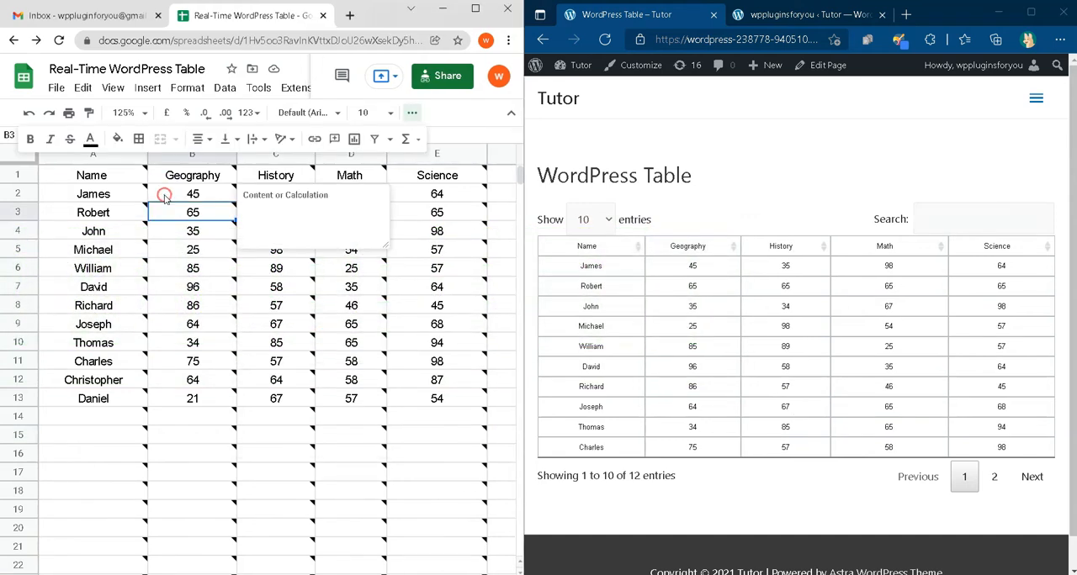
click(117, 138)
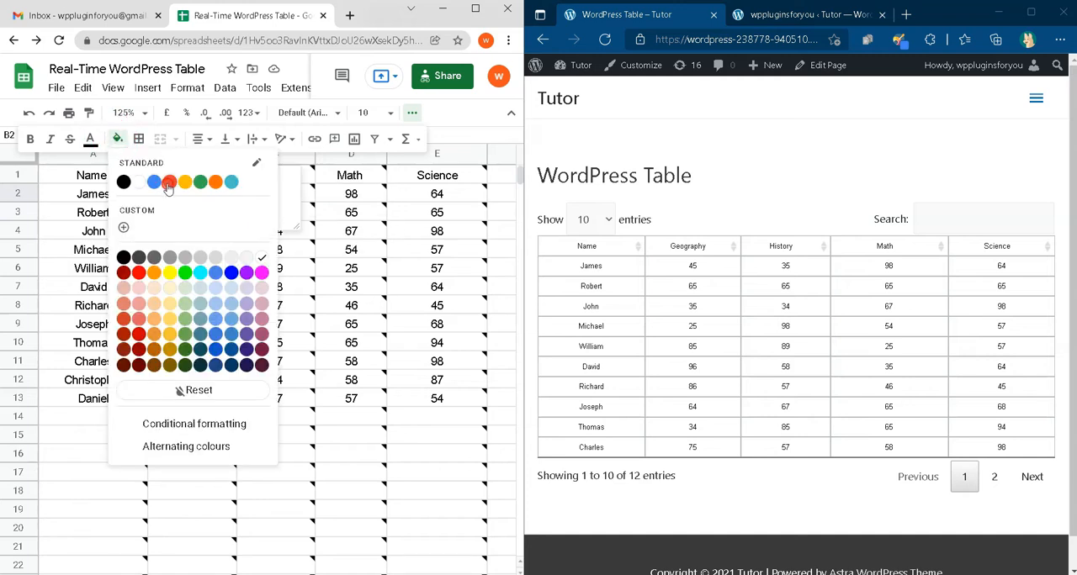
click(376, 288)
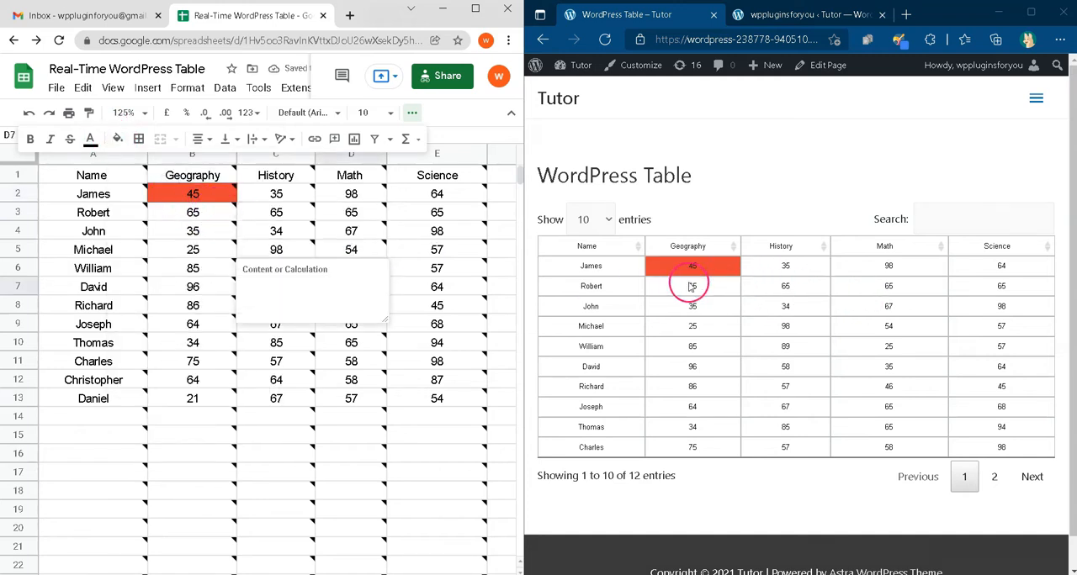
click(206, 290)
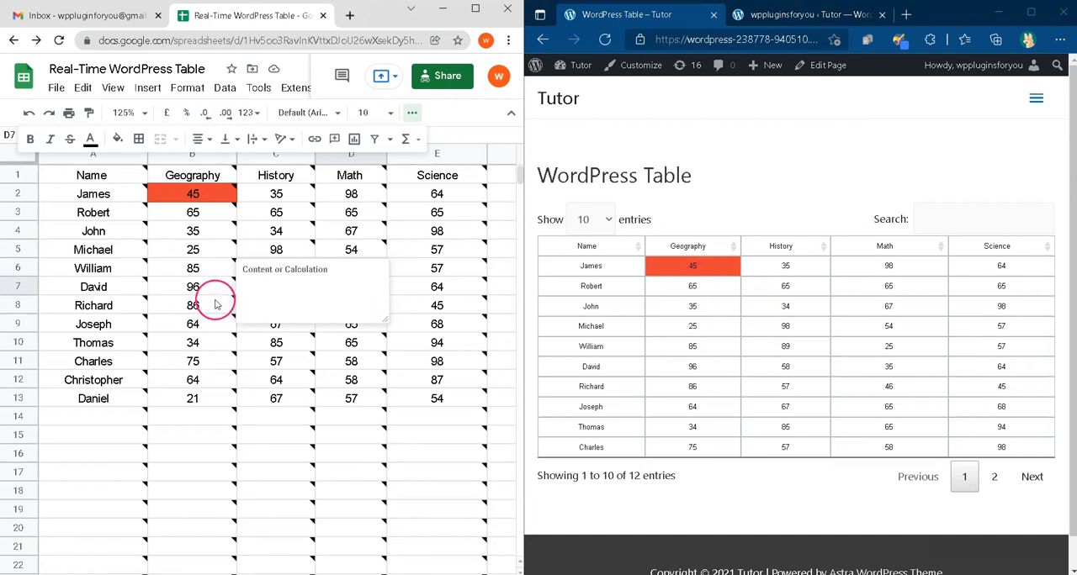
click(116, 138)
click(169, 273)
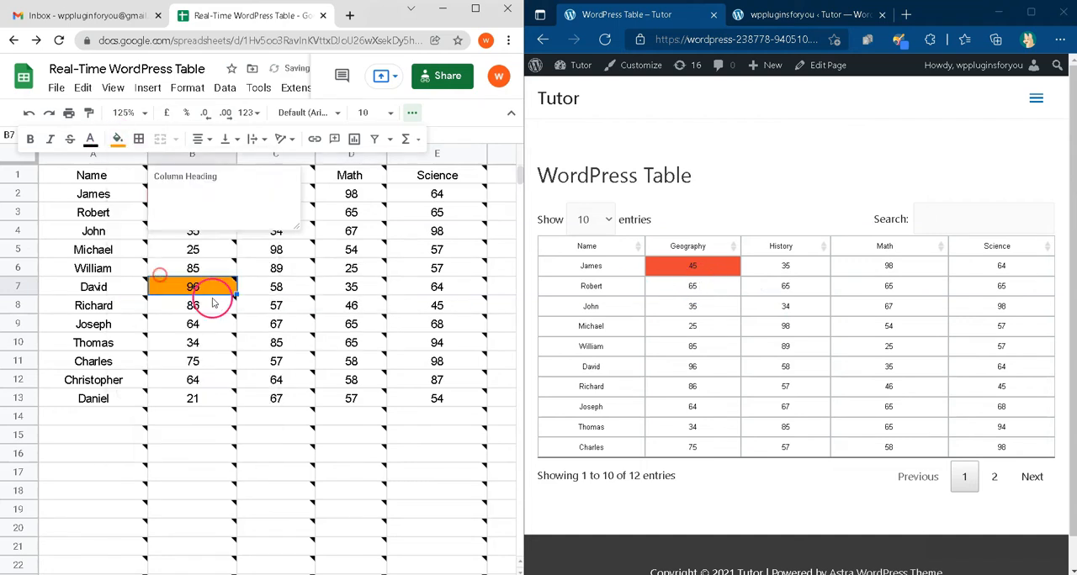
click(379, 308)
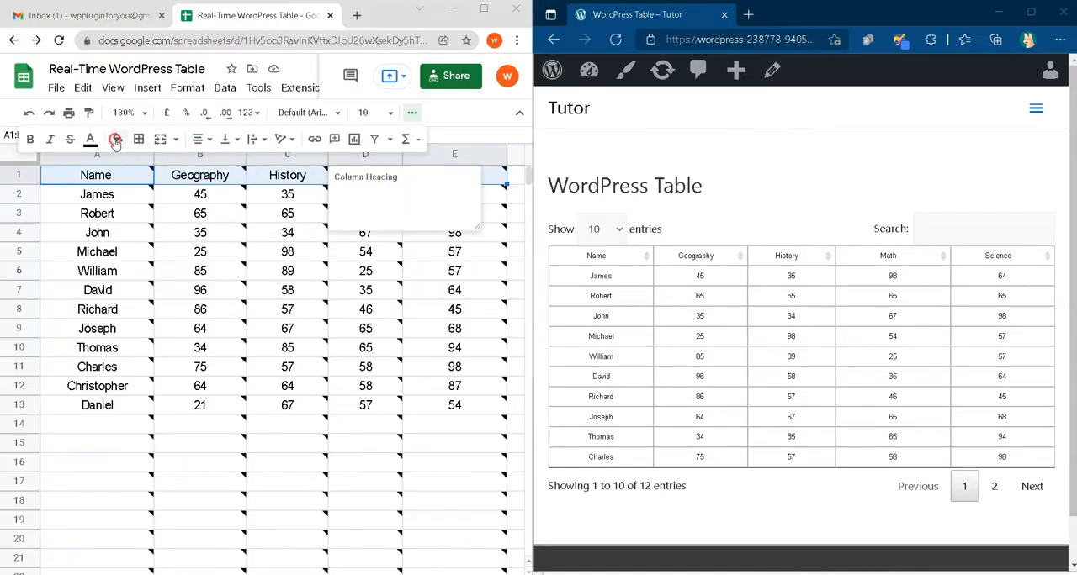
Step: Fill the header row A1:E1 with red and the body cells A2:E13 with light grey
click(117, 139)
click(169, 182)
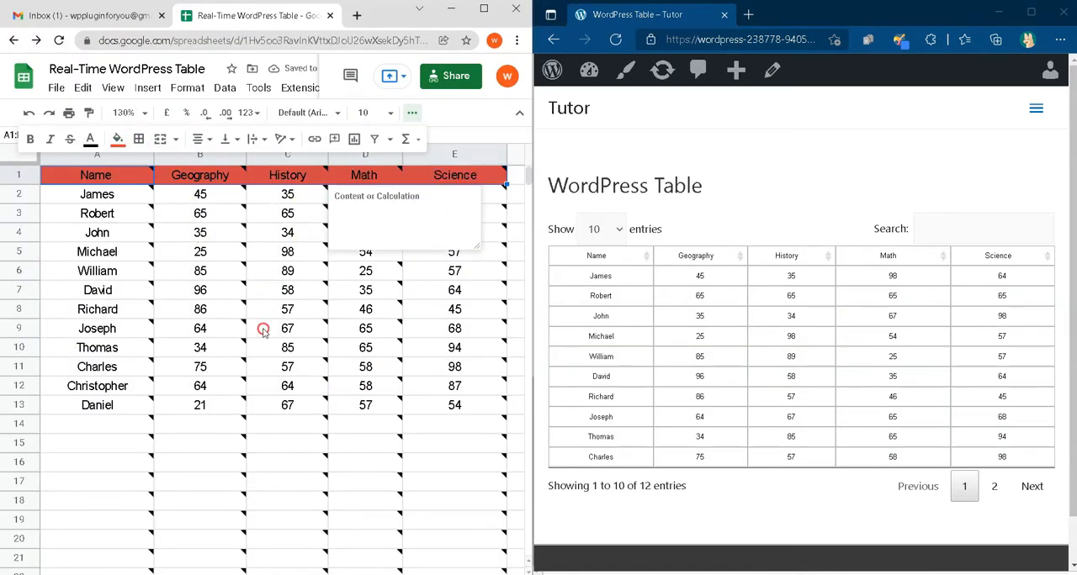
drag(133, 197, 459, 408)
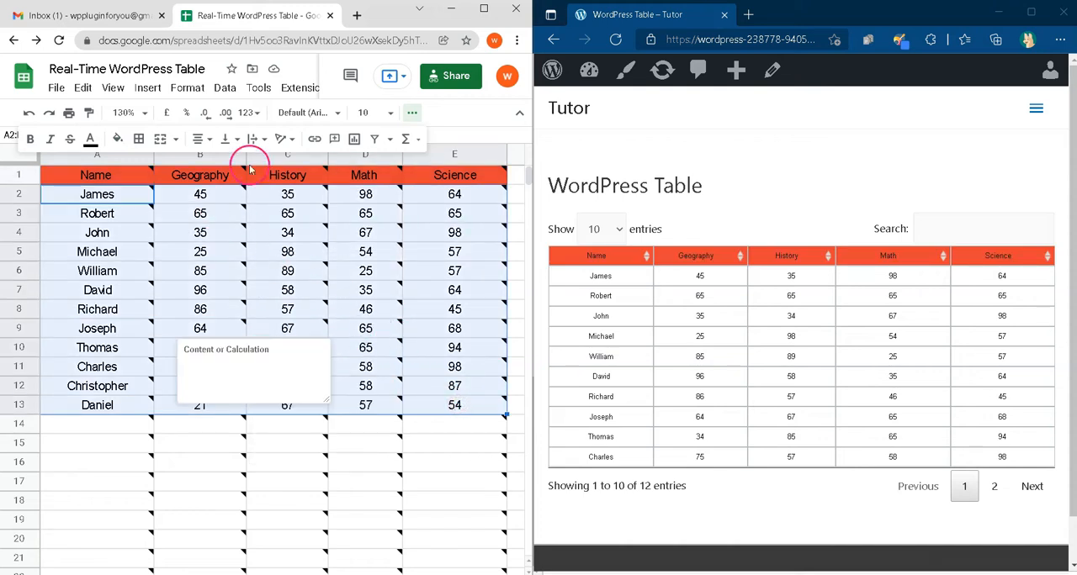
click(118, 140)
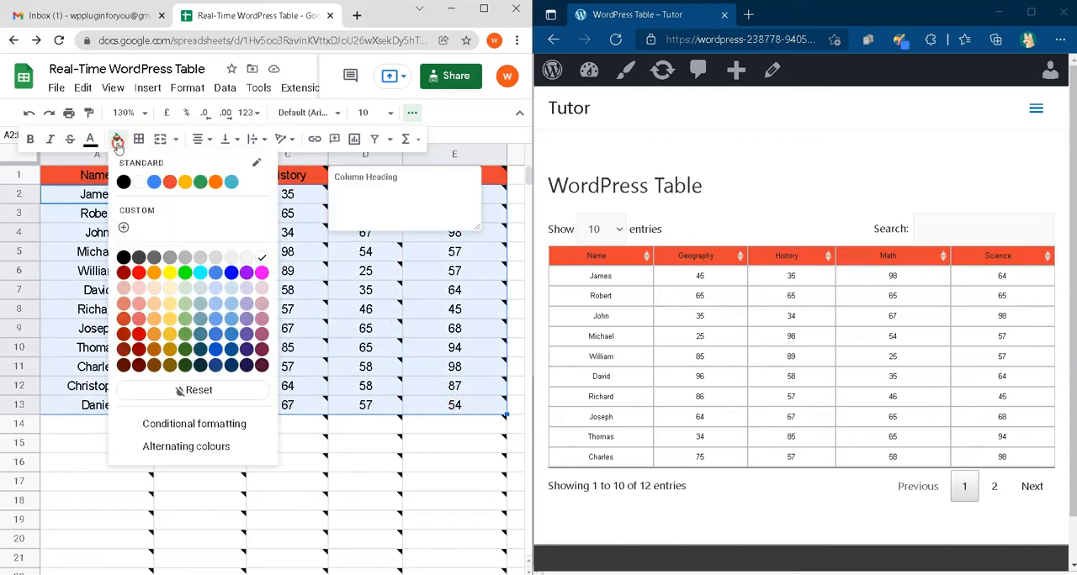
click(244, 264)
click(351, 475)
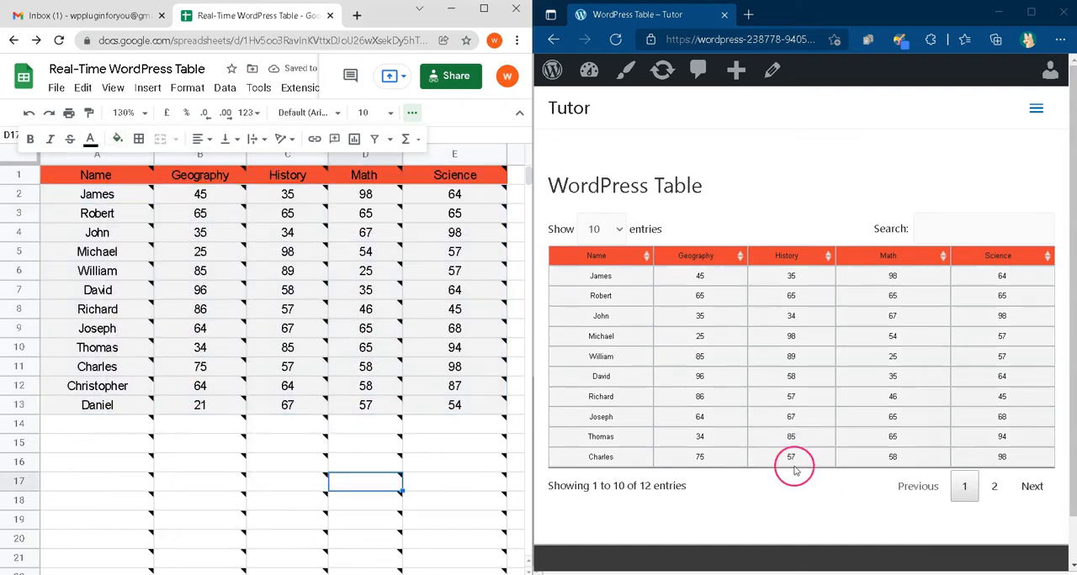
mouse_move(328, 453)
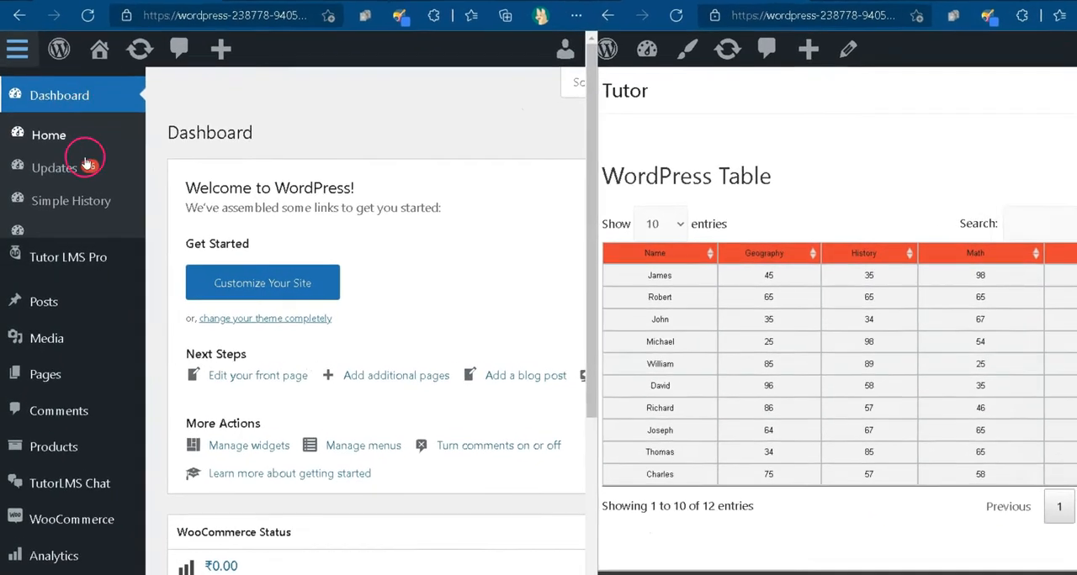
Step: Switch to the WordPress admin and open the Real Time Wordpress Table settings under GS2WP Tables in the theme customizer
scroll(118, 374, down, 3)
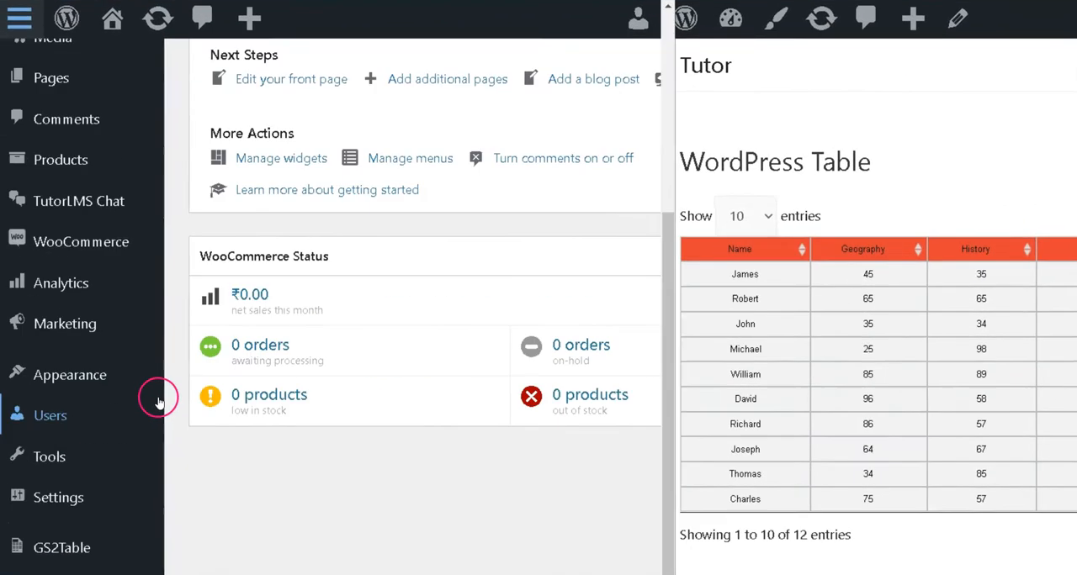
click(67, 380)
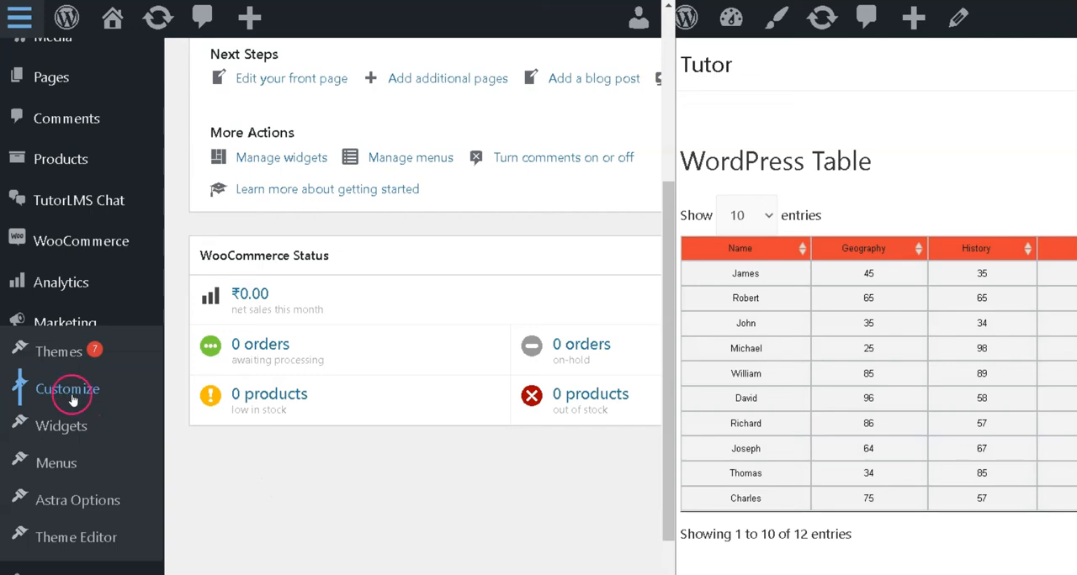
click(73, 400)
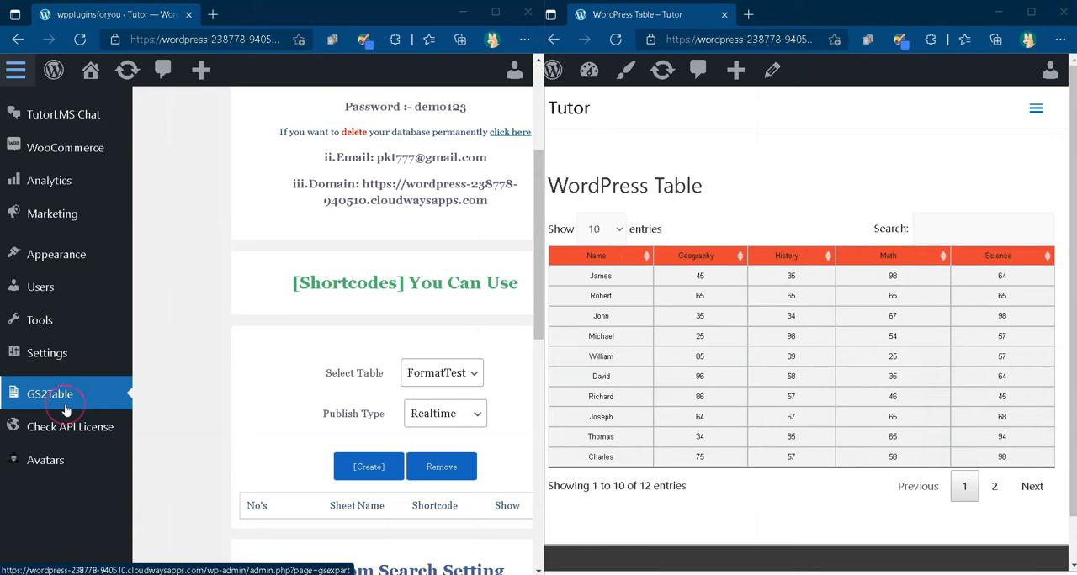
click(30, 59)
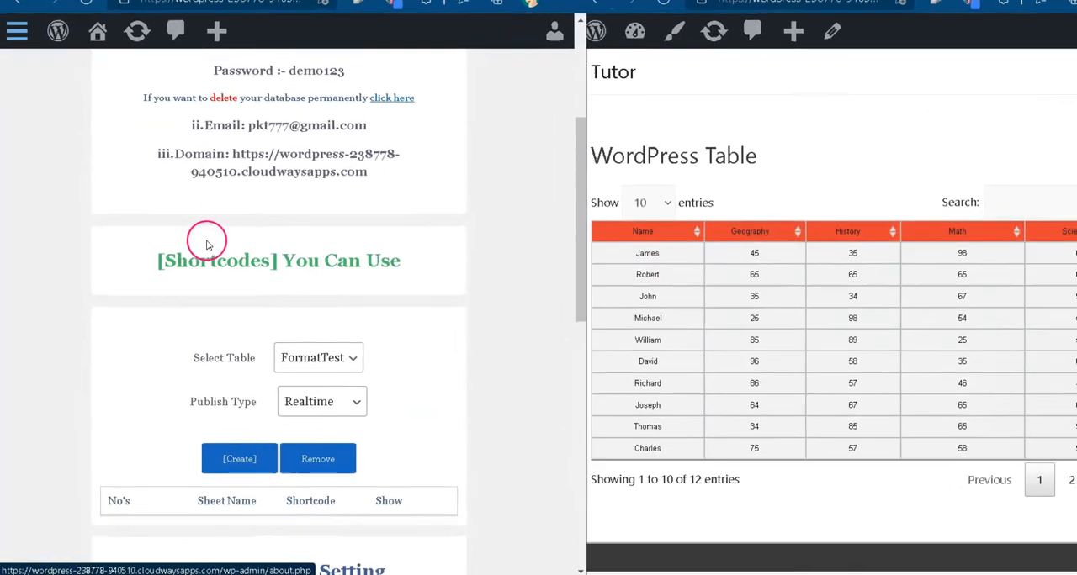
scroll(198, 236, down, 10)
click(644, 520)
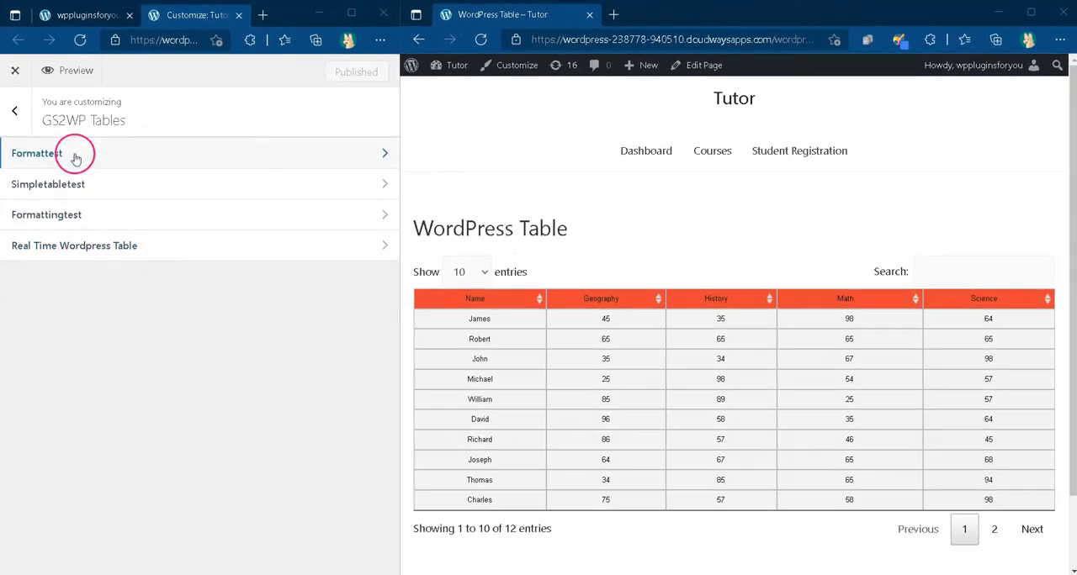
click(88, 249)
click(88, 266)
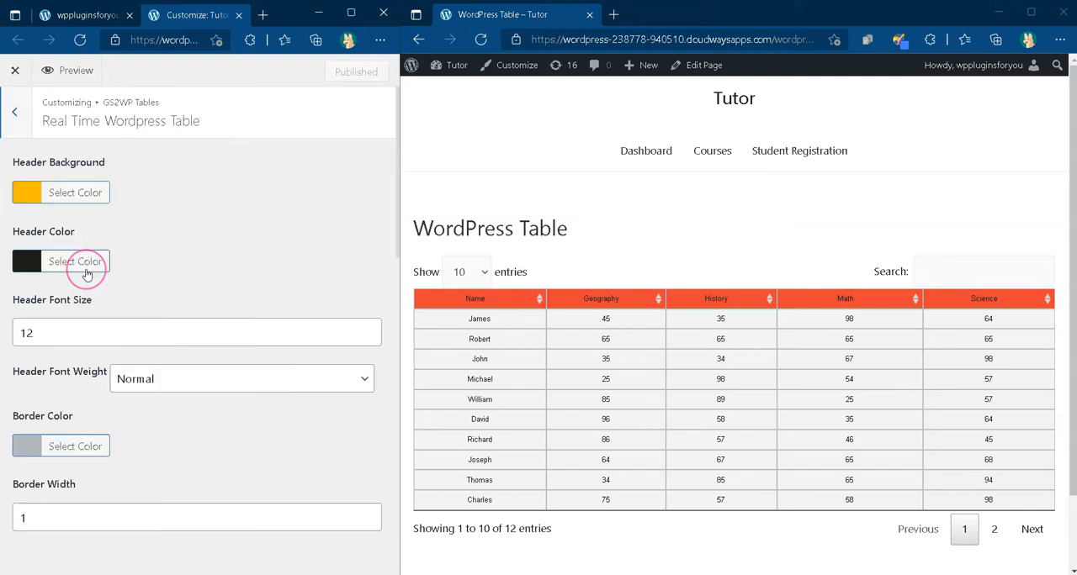
Step: Set the table's header background to blue #045bd6
click(28, 194)
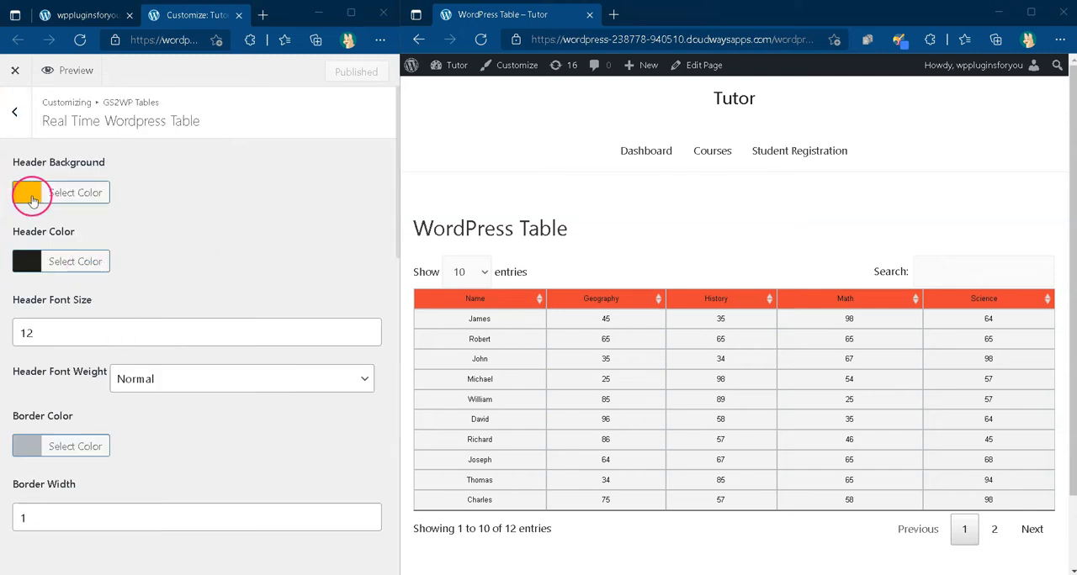
drag(98, 255, 98, 245)
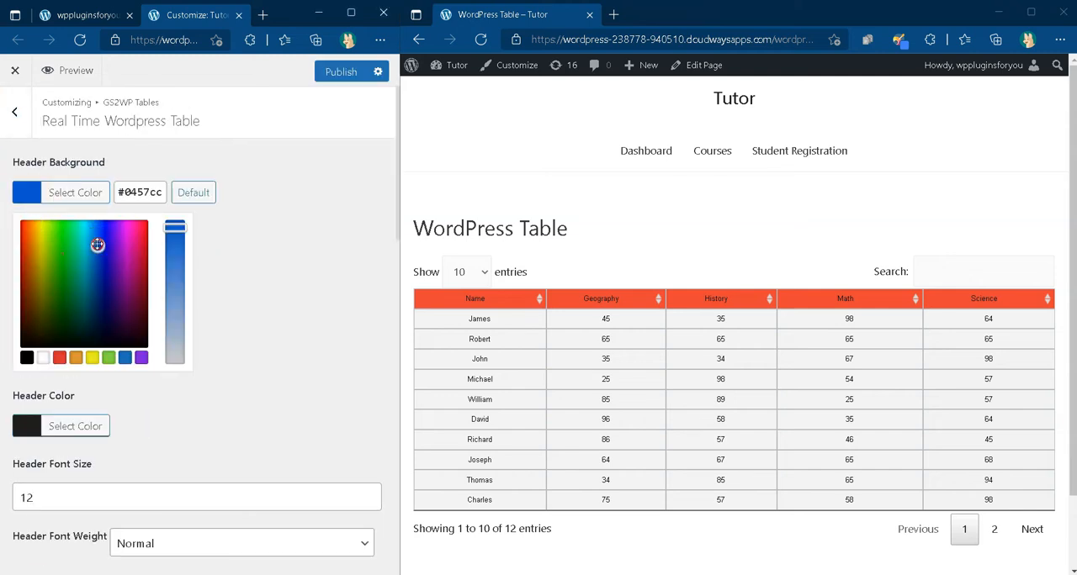
click(338, 82)
click(224, 221)
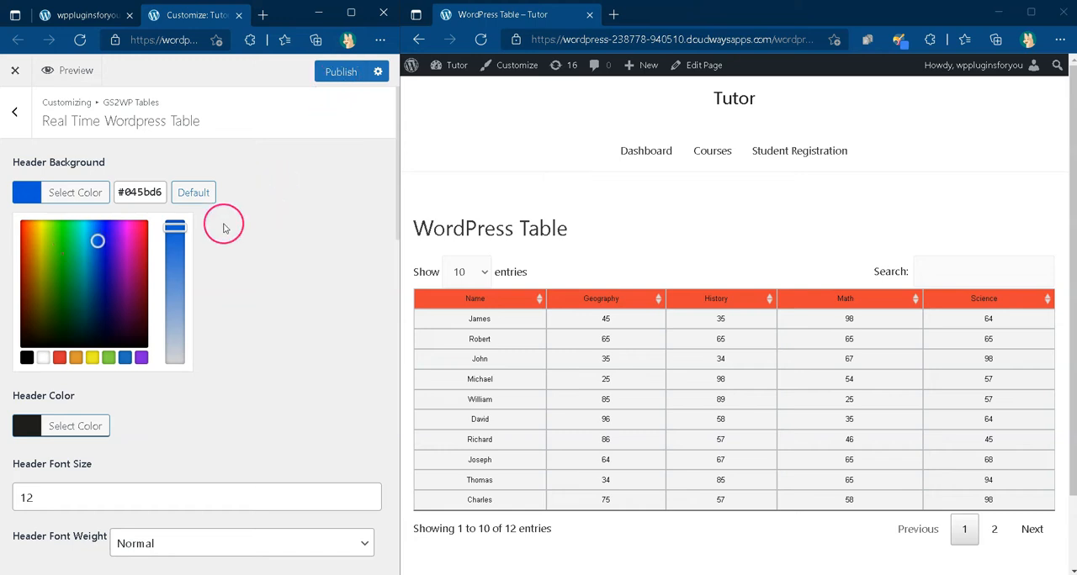
Step: Set the table's header text color to white #ffffff and publish the customizer changes
click(28, 261)
mouse_move(78, 321)
mouse_down()
mouse_move(29, 295)
mouse_move(171, 286)
mouse_move(22, 289)
mouse_up()
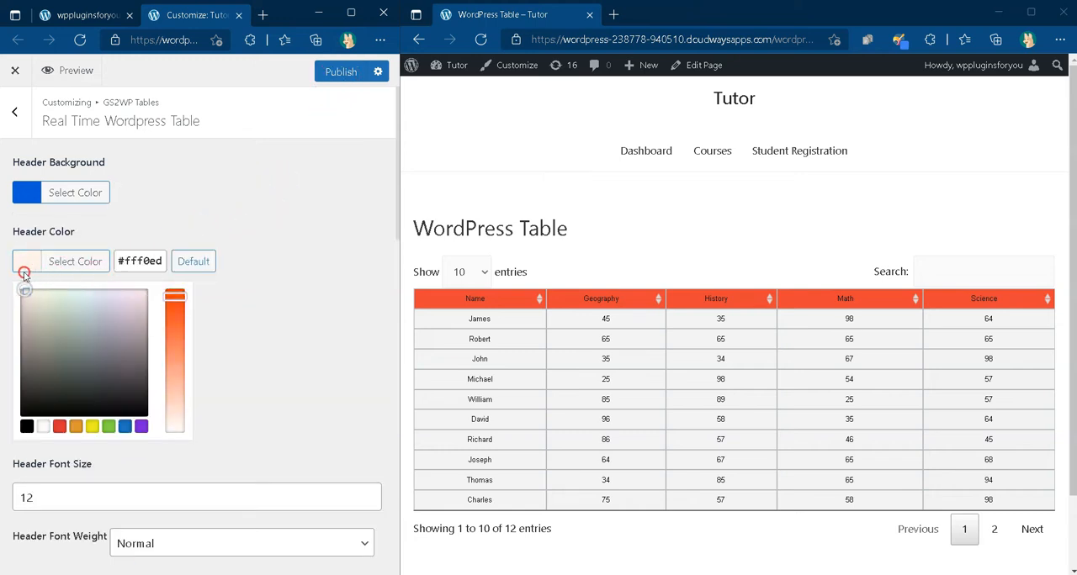
click(43, 427)
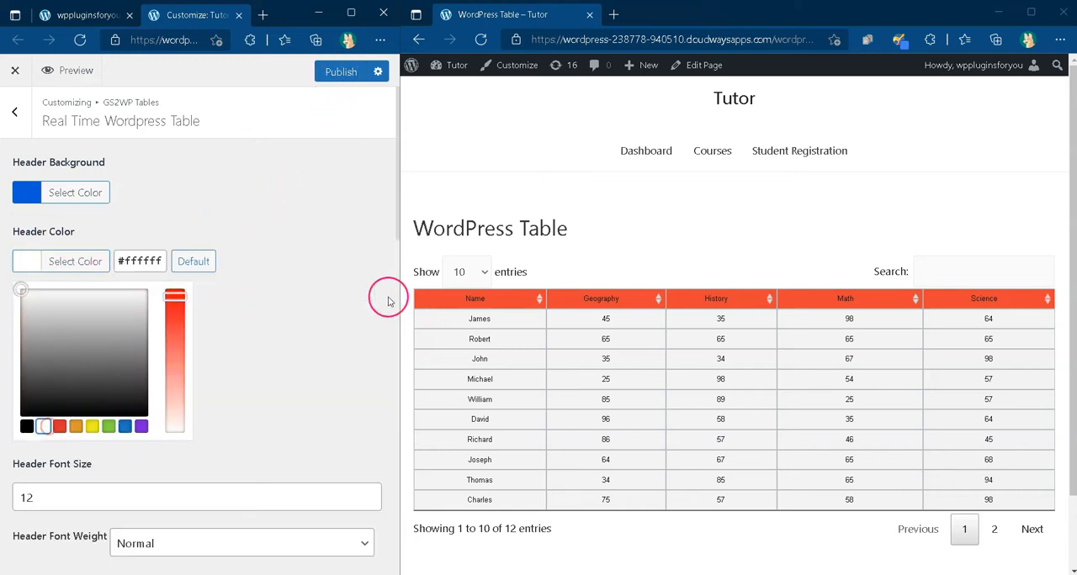
click(305, 271)
click(341, 73)
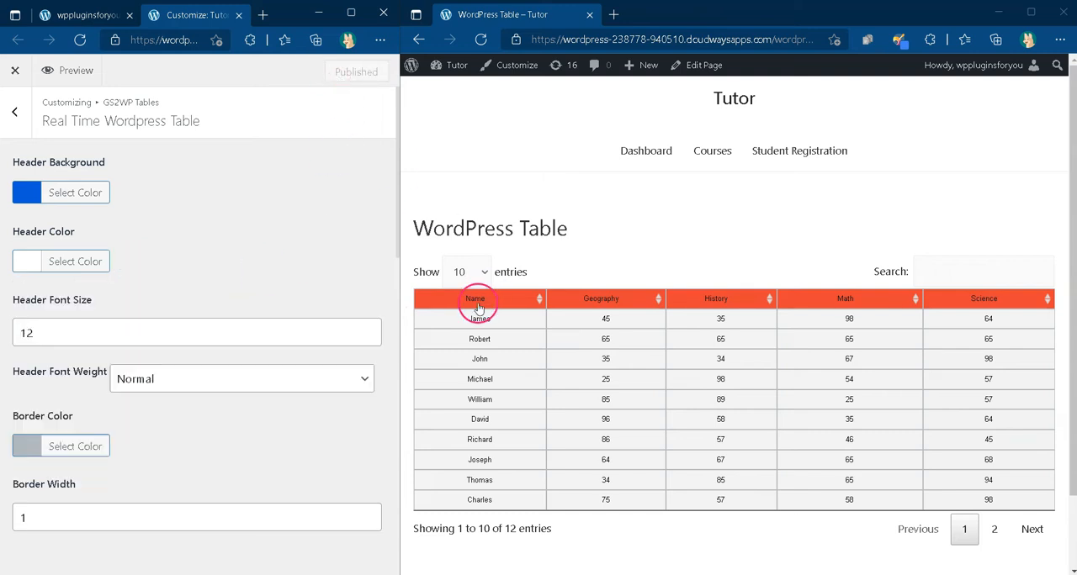
Step: Reload the published WordPress Table page and check the header colors against the customizer settings
click(611, 317)
key(F5)
scroll(678, 329, down, 1)
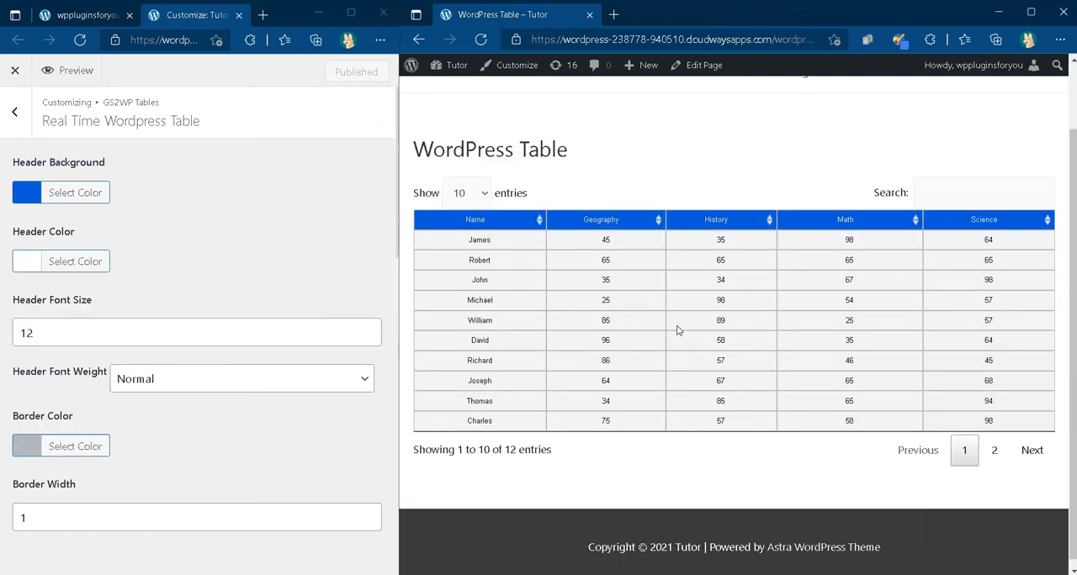
scroll(775, 317, up, 1)
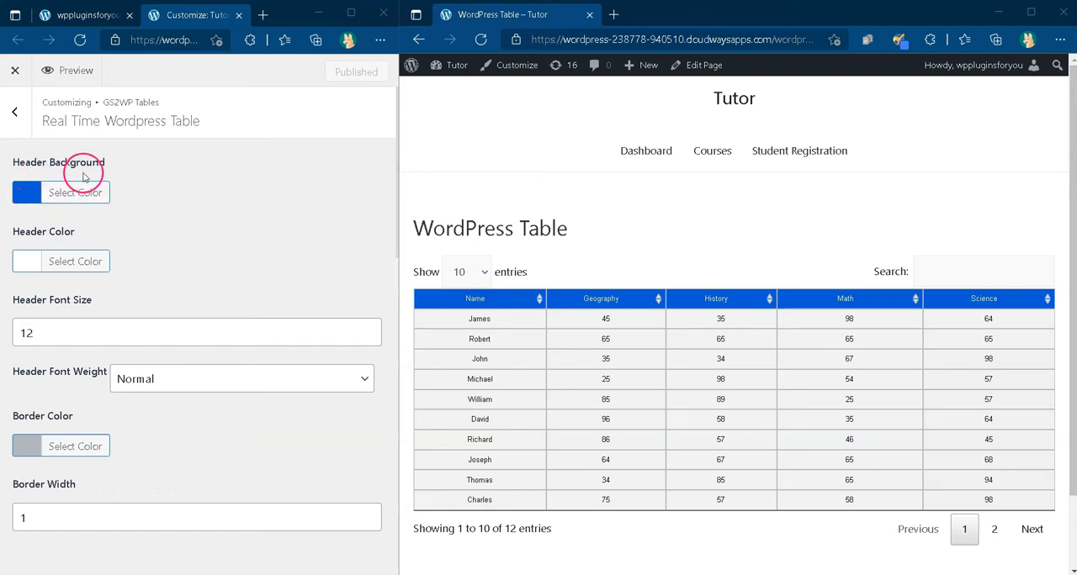
drag(16, 233, 79, 233)
click(94, 235)
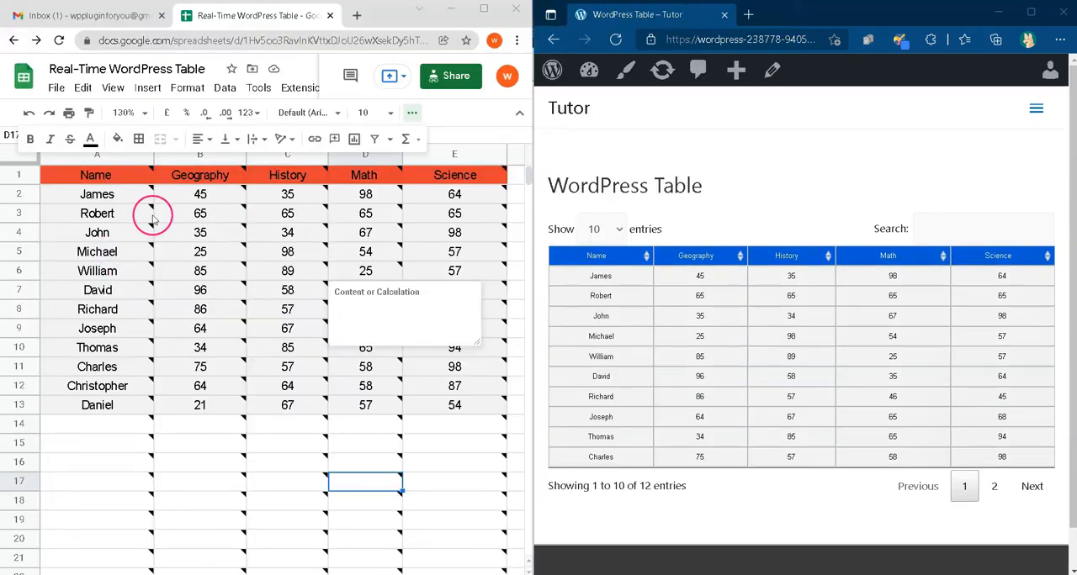
Step: Switch to the Google Sheet and fill the body cells A2:E13 with yellow
drag(97, 194, 446, 404)
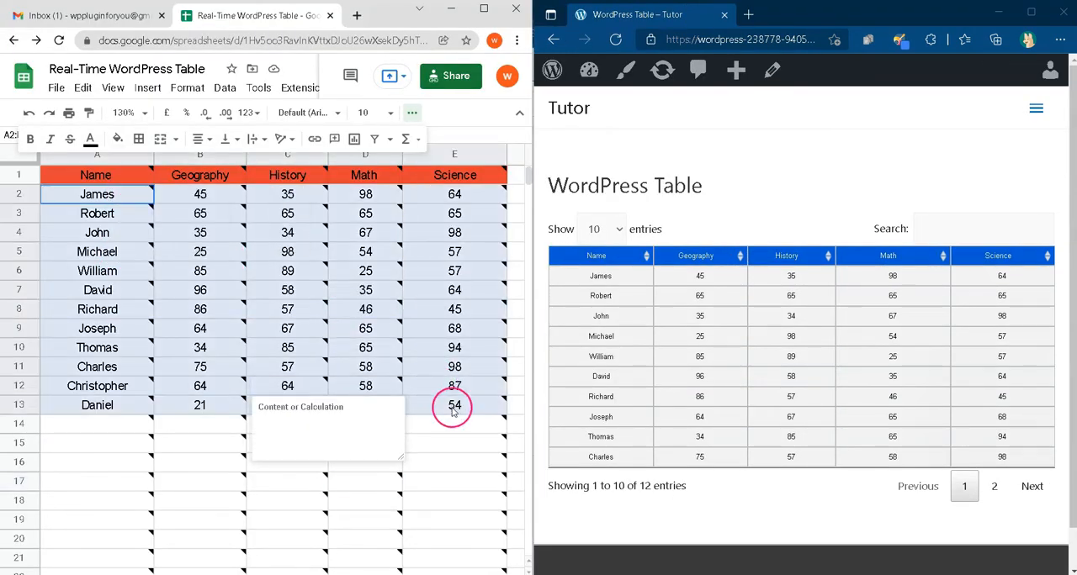
click(118, 138)
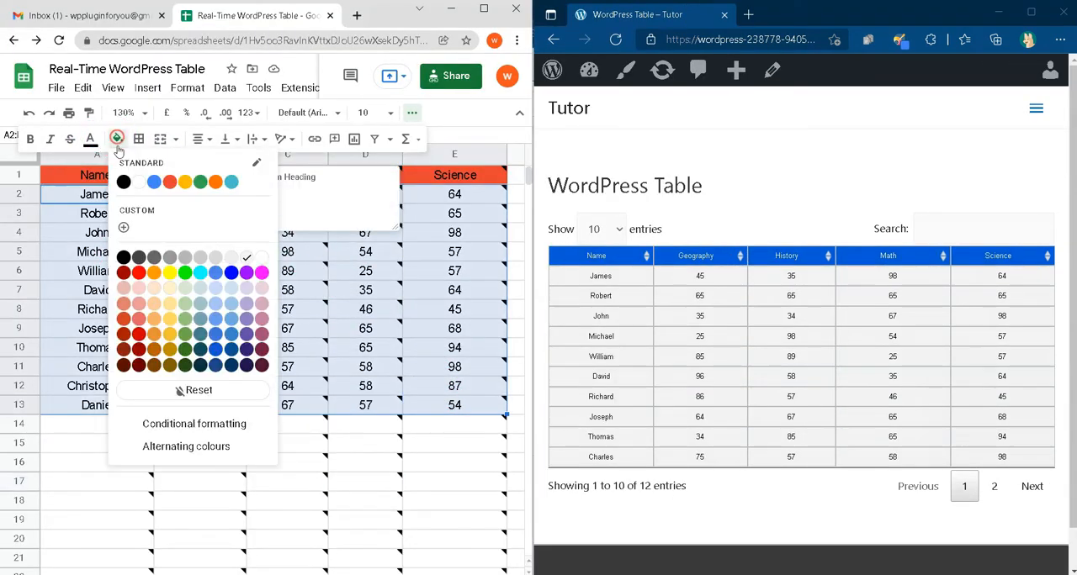
click(185, 181)
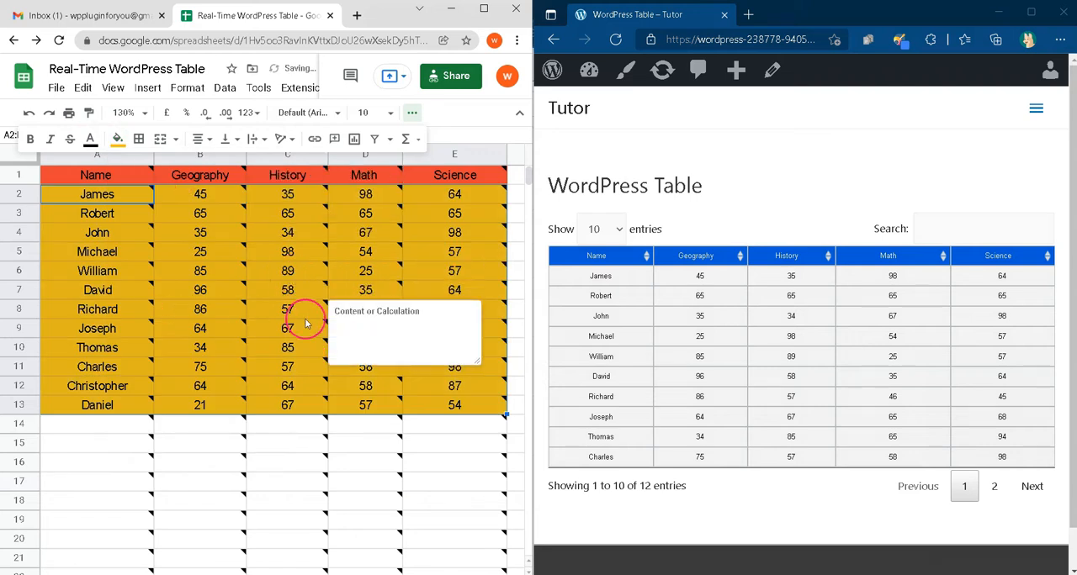
click(334, 459)
Step: Change the fill of the body cells A2:E13 back to light grey
drag(97, 194, 481, 409)
click(117, 139)
click(246, 249)
click(396, 440)
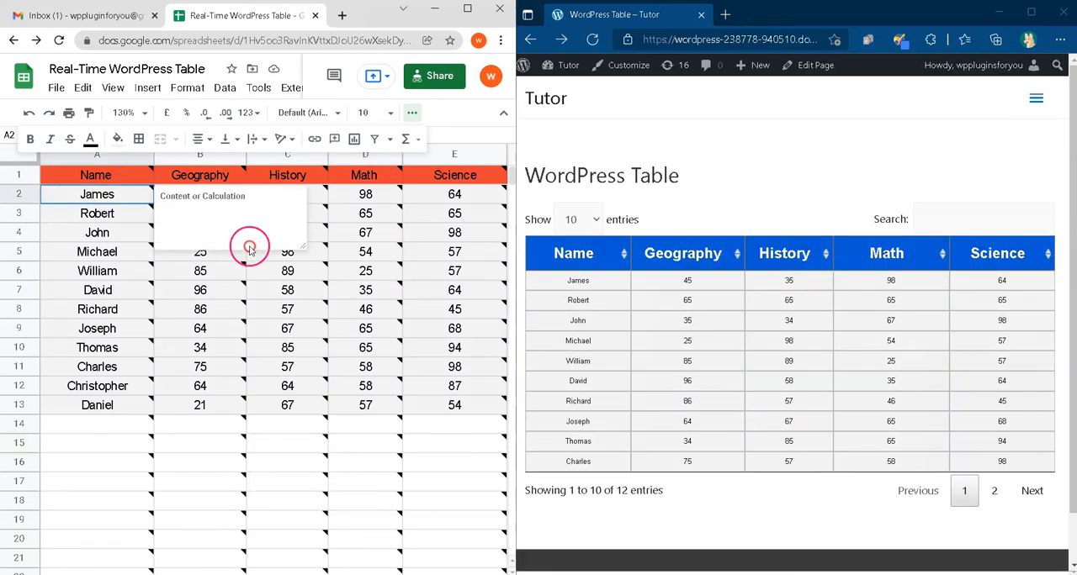
Step: Set the font size of the cells A2:E14 below the header row to 12
drag(97, 194, 479, 423)
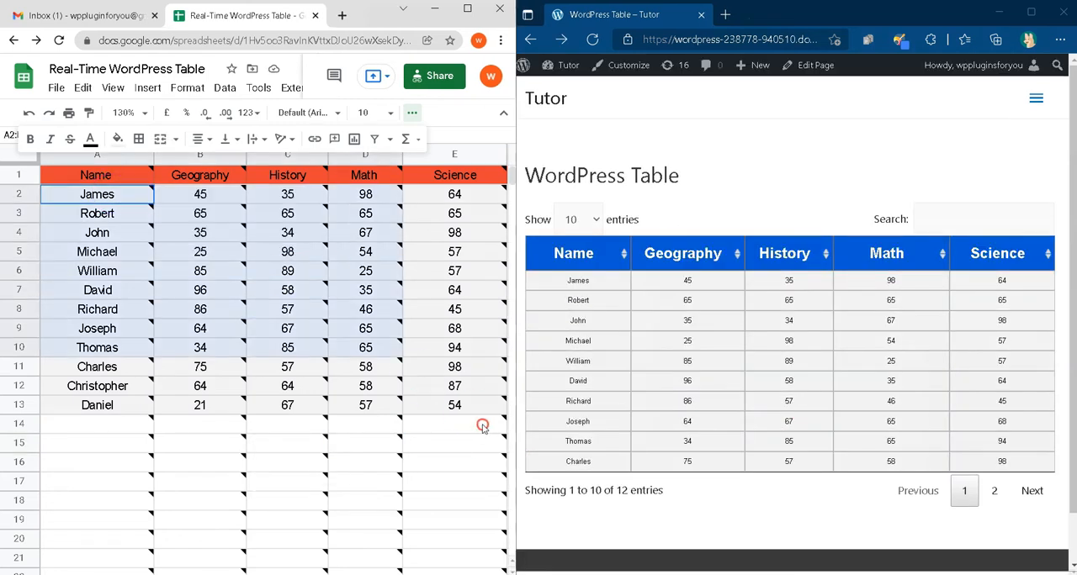
click(387, 115)
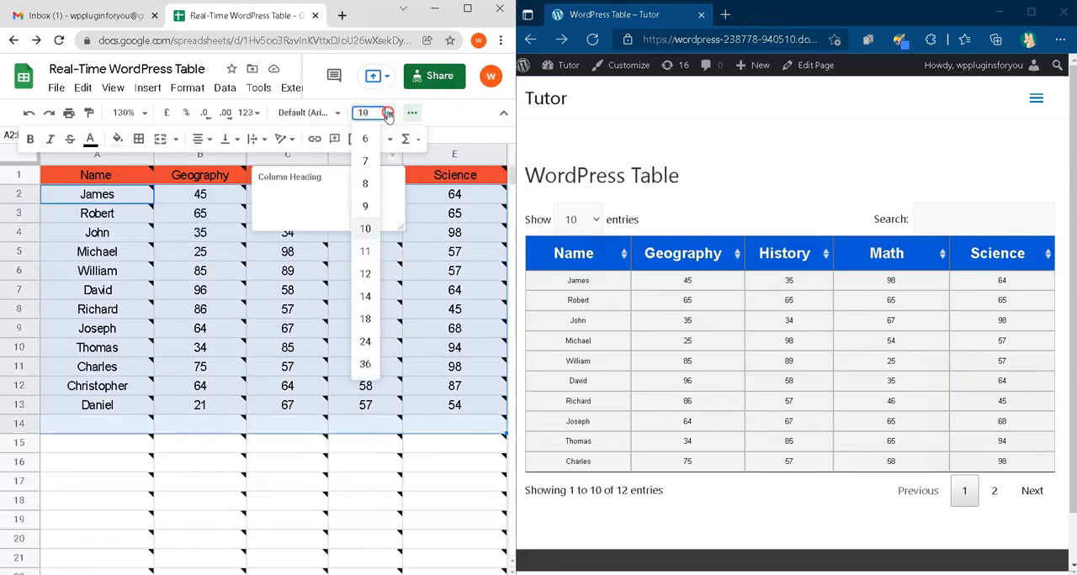
click(365, 273)
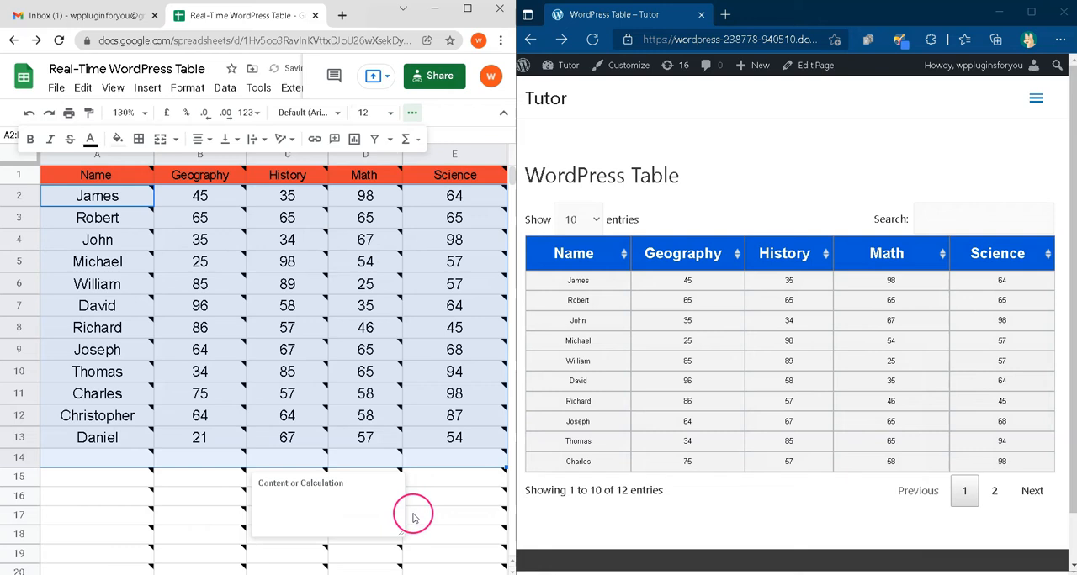
click(412, 513)
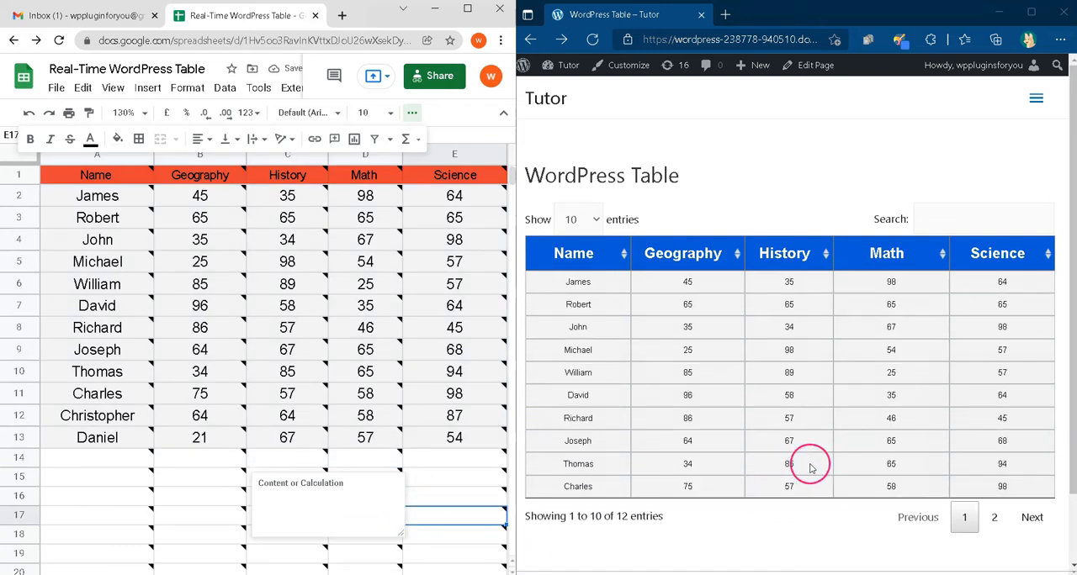
Step: Switch to the WordPress customizer, reset the table's Body Background to its default color and publish the change
click(199, 371)
click(187, 87)
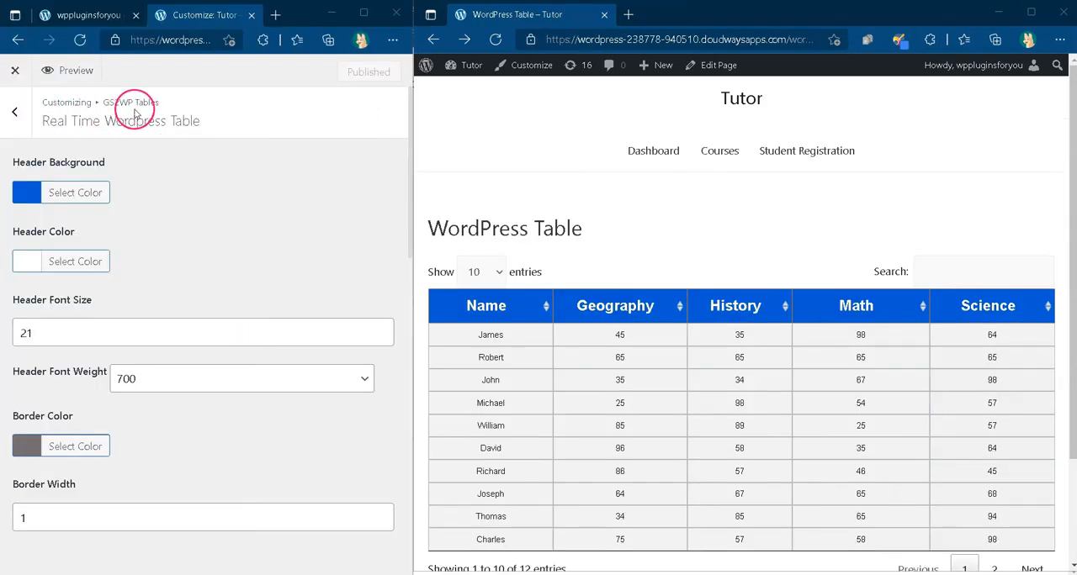
scroll(151, 278, down, 5)
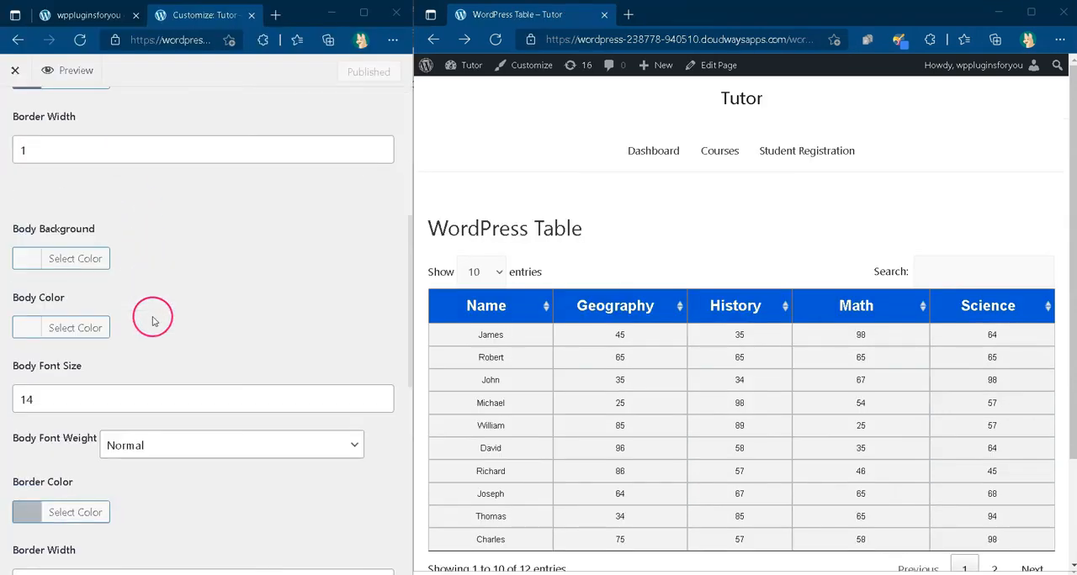
click(24, 258)
click(192, 258)
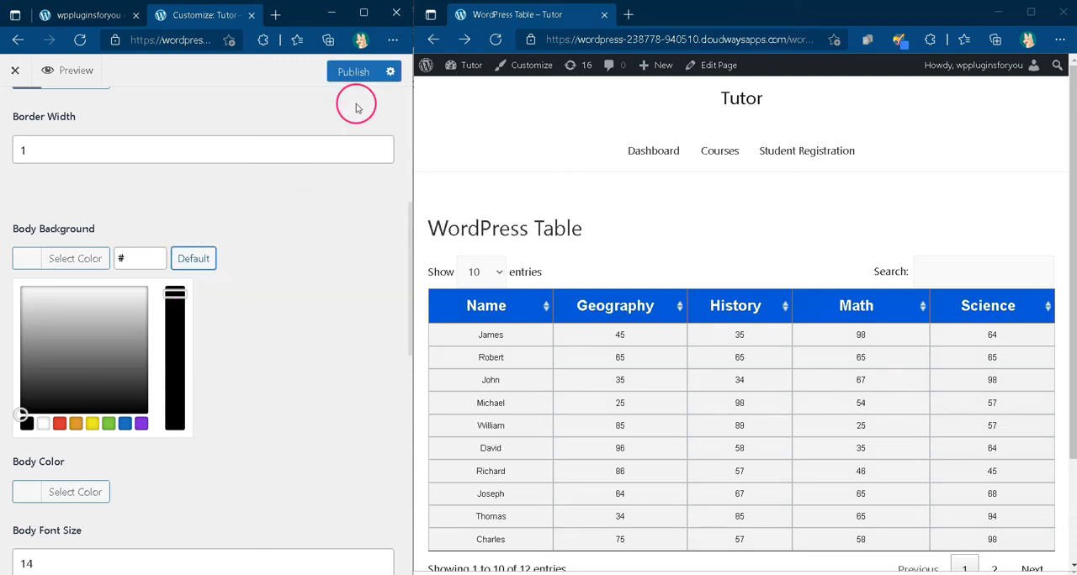
click(351, 74)
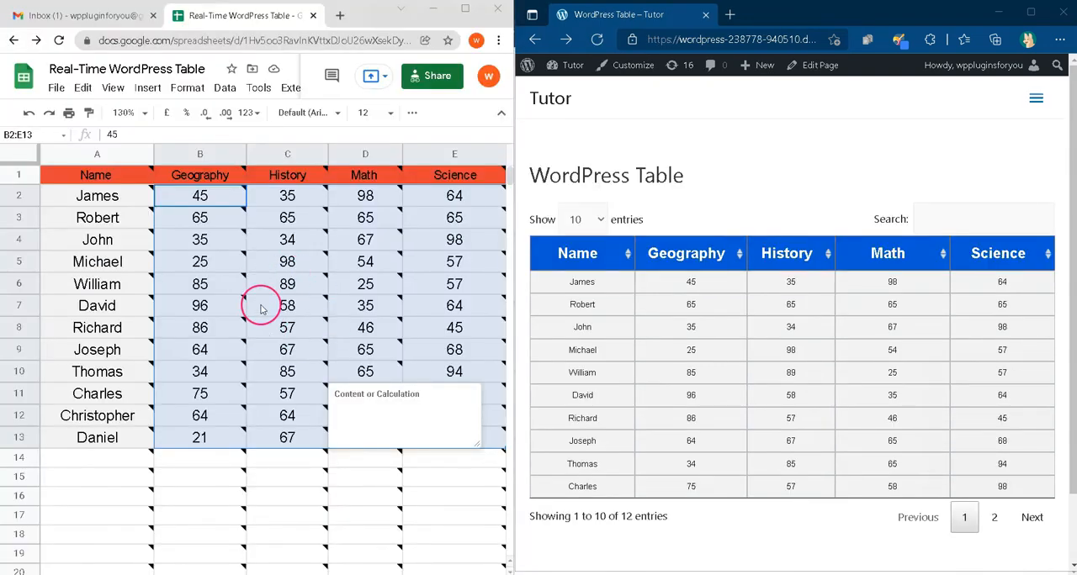
Step: In the Google Sheet, add a conditional format rule for B2:E13 that fills values less than 32 with red
click(191, 89)
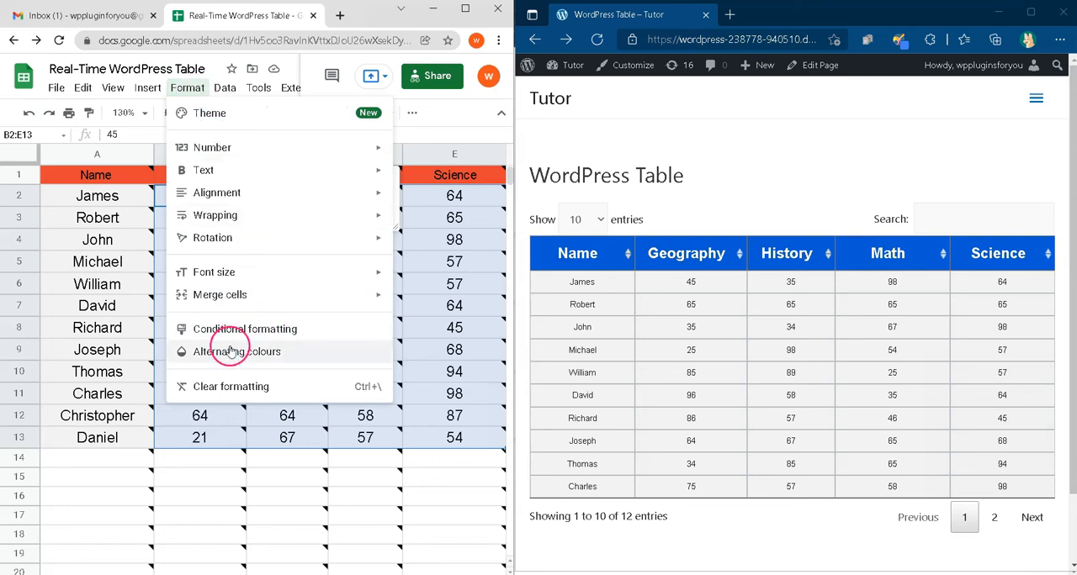
click(257, 341)
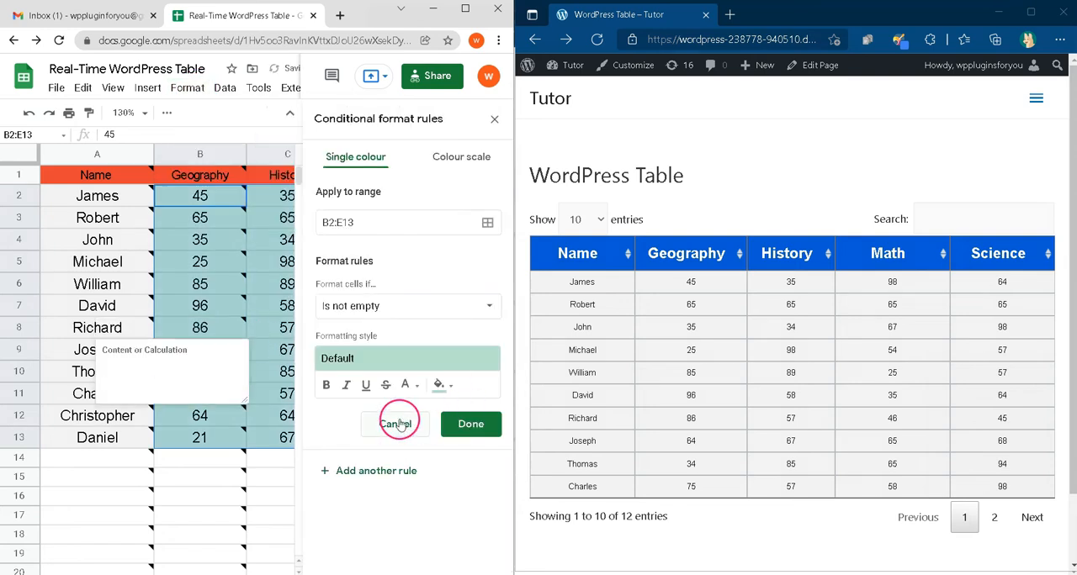
click(440, 387)
click(318, 240)
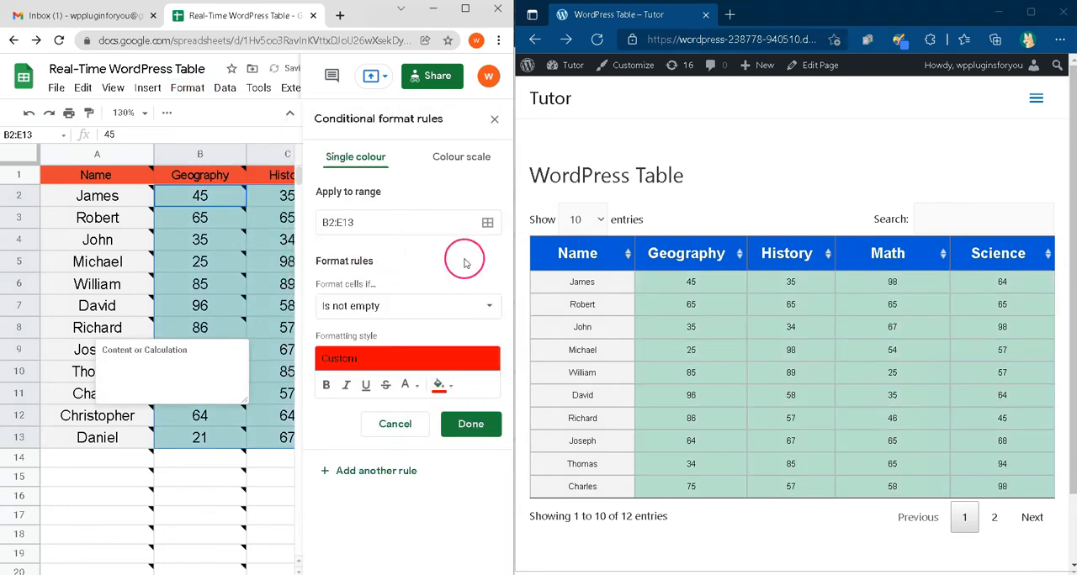
click(425, 305)
click(365, 440)
click(368, 338)
text(32)
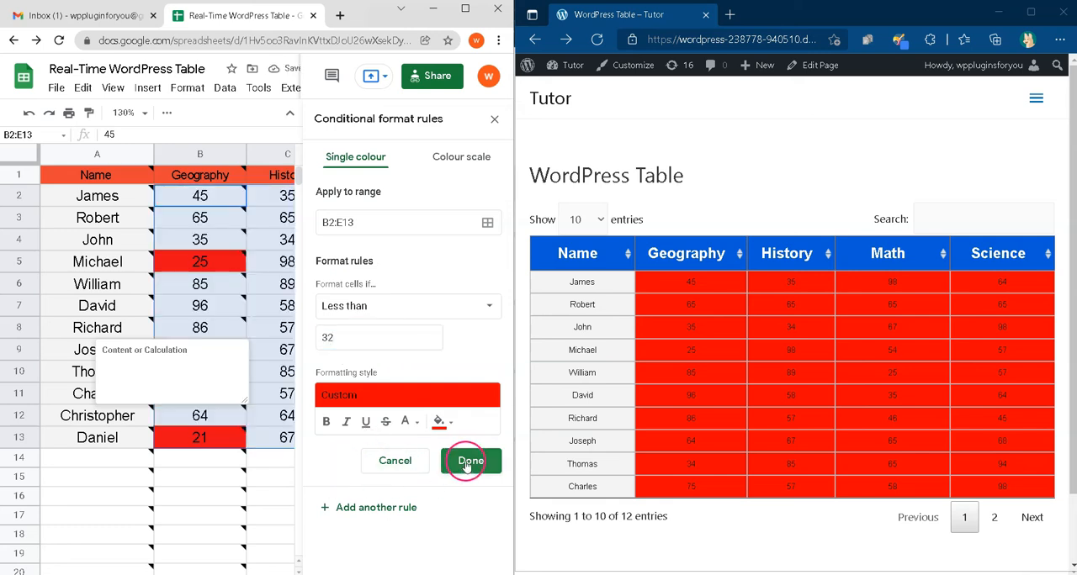
click(463, 459)
Step: Add a second conditional format rule for B2:E13 giving values greater than 32 the default green style, and close the rules
click(328, 214)
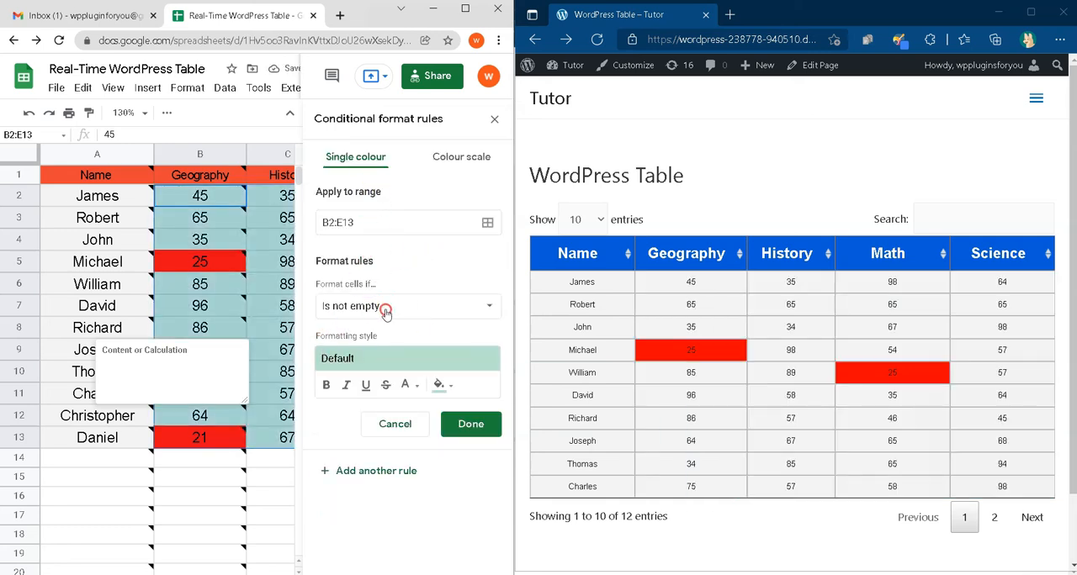
click(386, 307)
scroll(362, 471, down, 2)
click(362, 457)
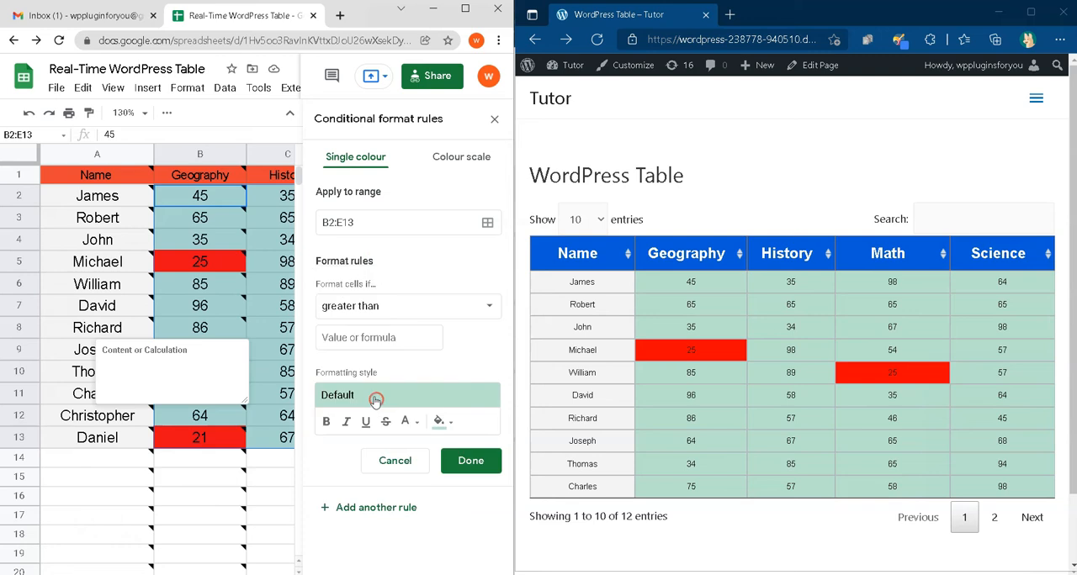
click(361, 336)
click(472, 461)
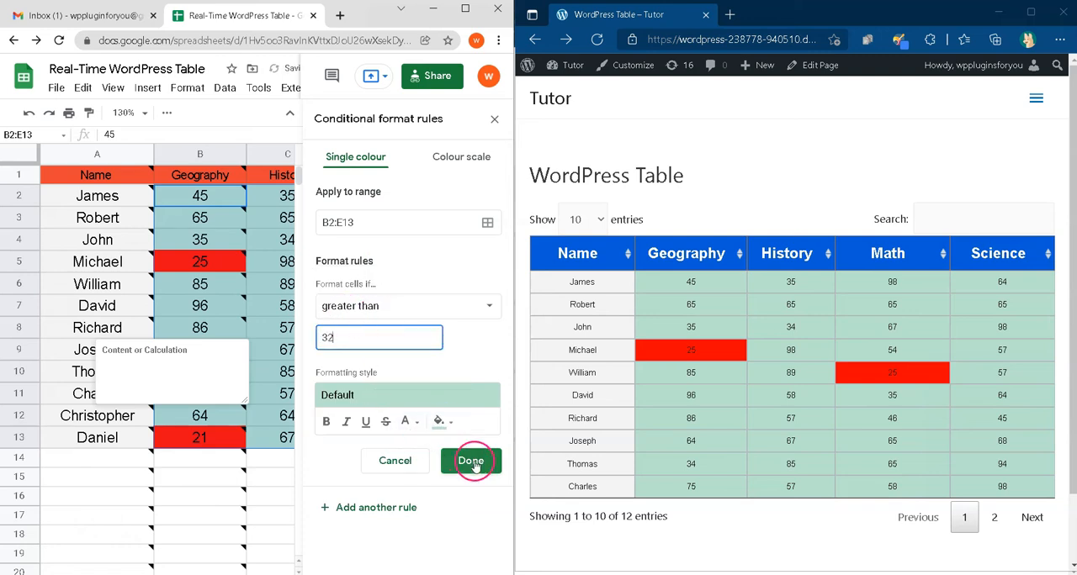
click(496, 118)
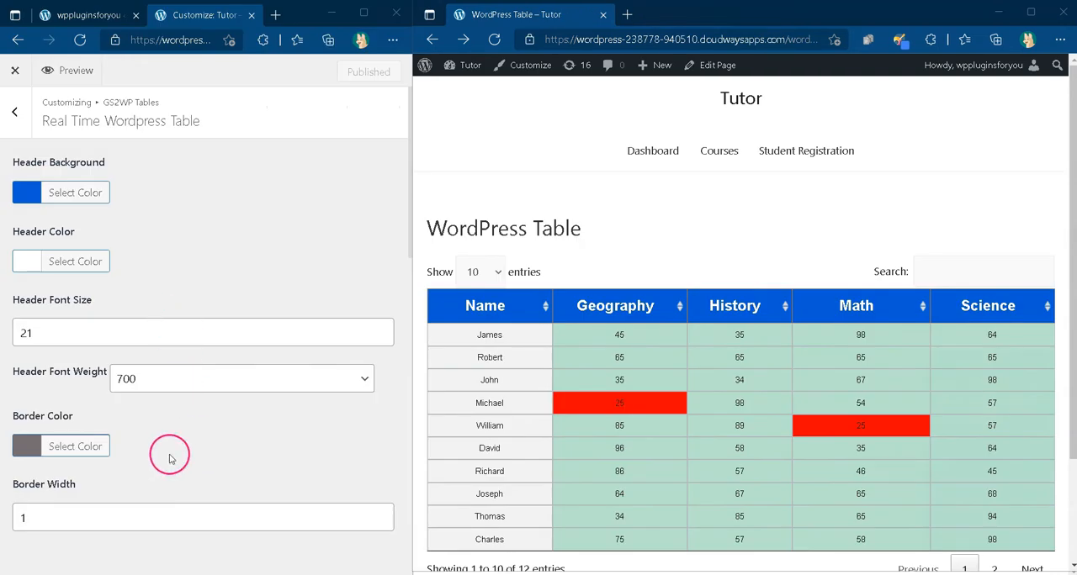
Step: Switch to the WordPress customizer and set the Header Font Size to 21 and the Header Font Weight to 700
scroll(168, 441, down, 2)
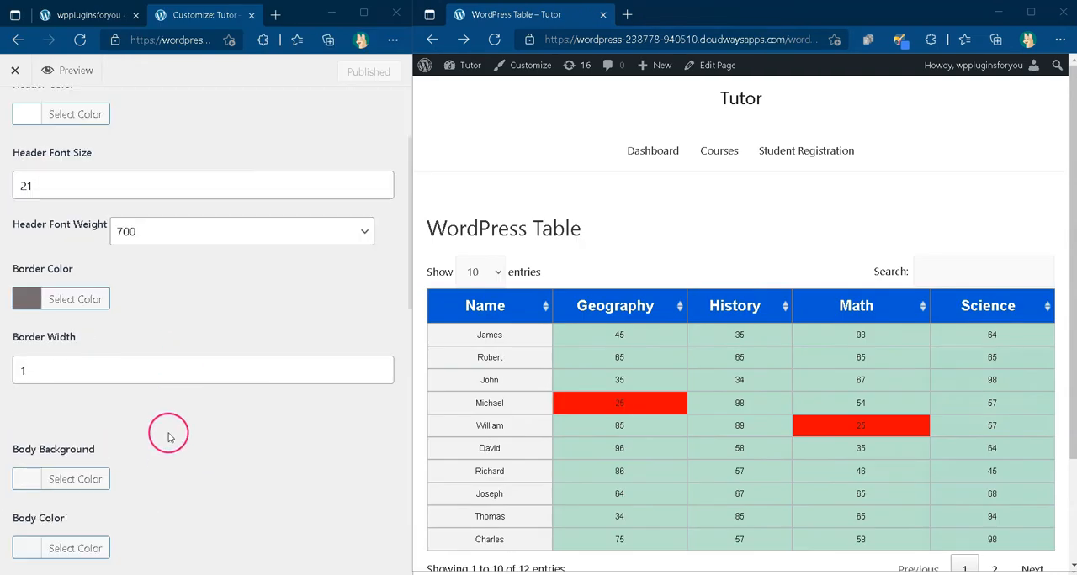
scroll(169, 438, down, 2)
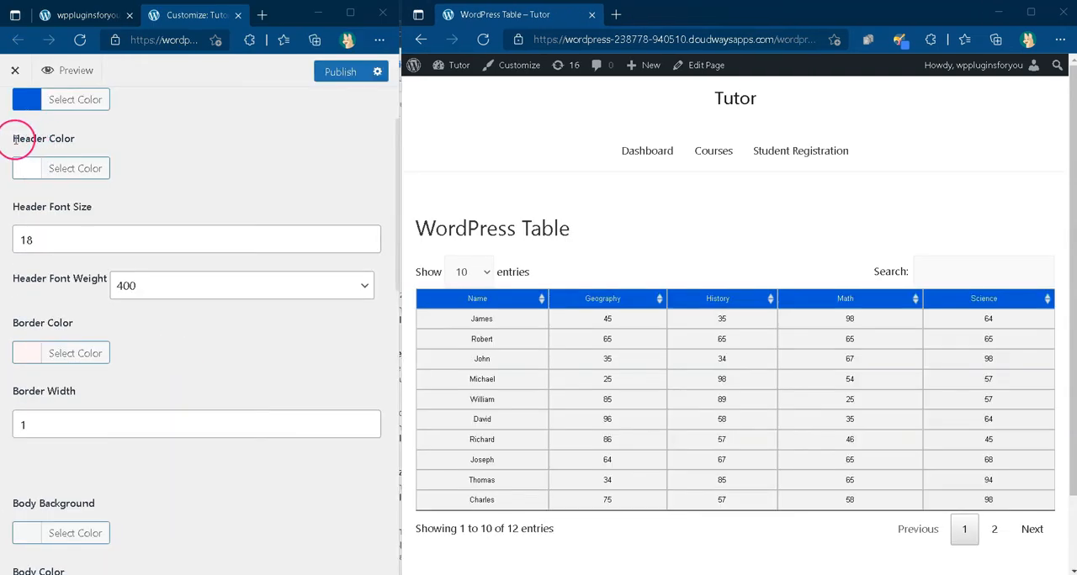
click(39, 240)
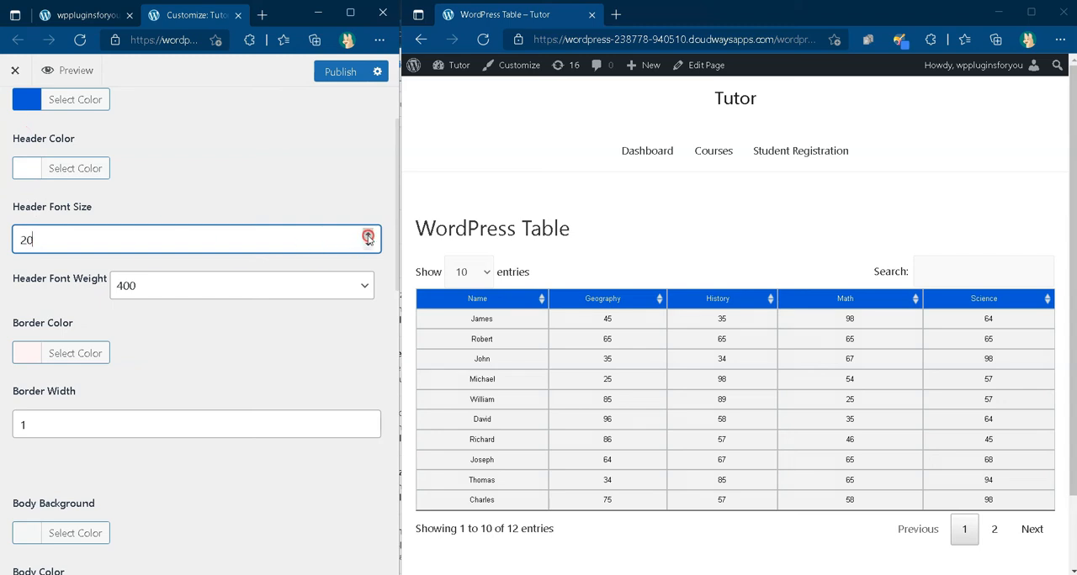
click(304, 289)
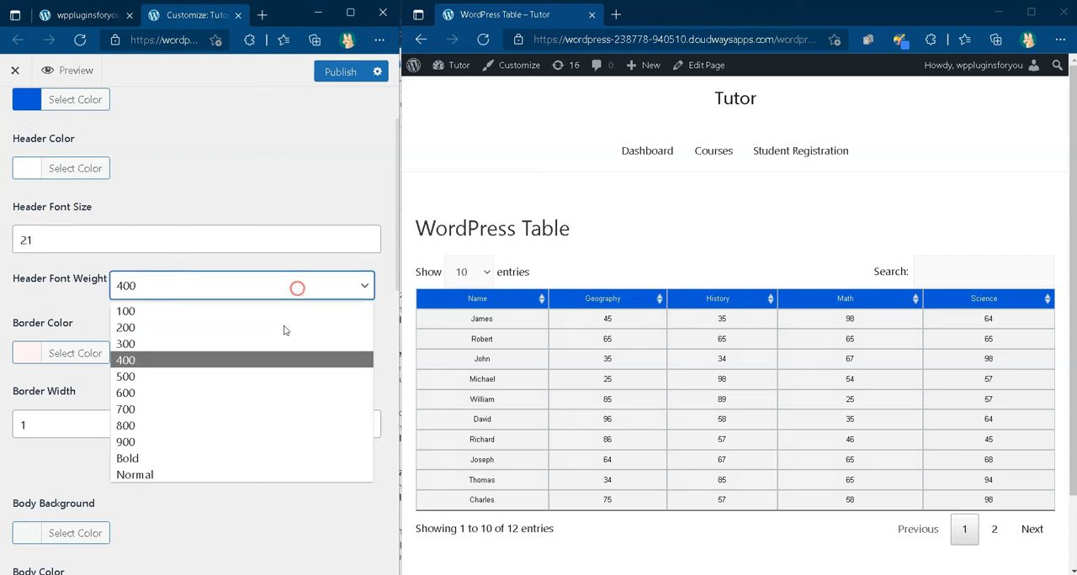
click(241, 409)
Step: Set the Border Color of the table header to dark grey
click(34, 352)
drag(140, 391, 146, 447)
click(260, 370)
Step: Set the Odd Cell Background to the grey #a0a0a0
scroll(255, 373, down, 1)
click(38, 355)
scroll(71, 373, down, 4)
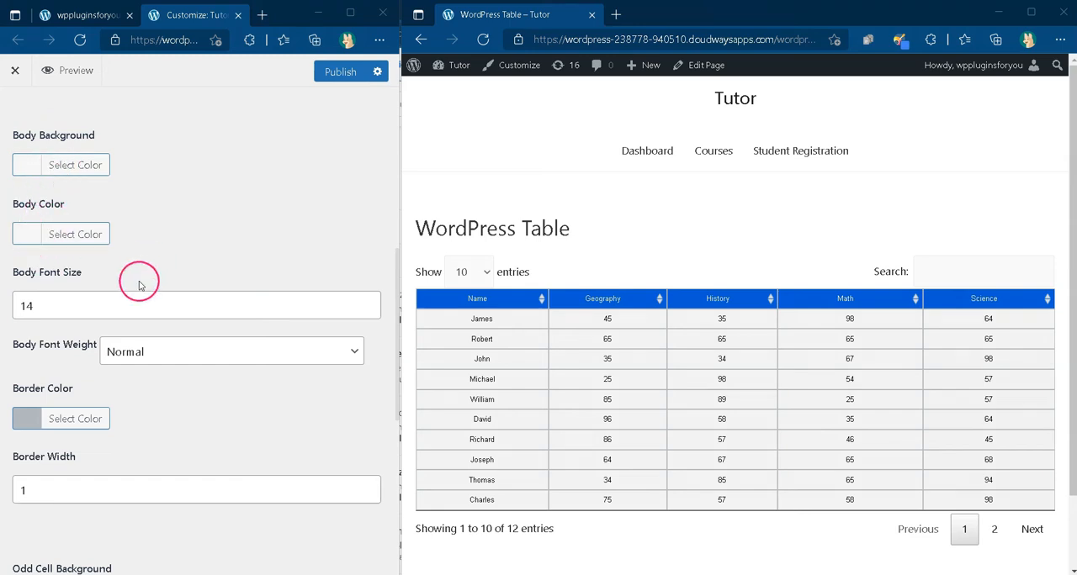
scroll(139, 282, down, 1)
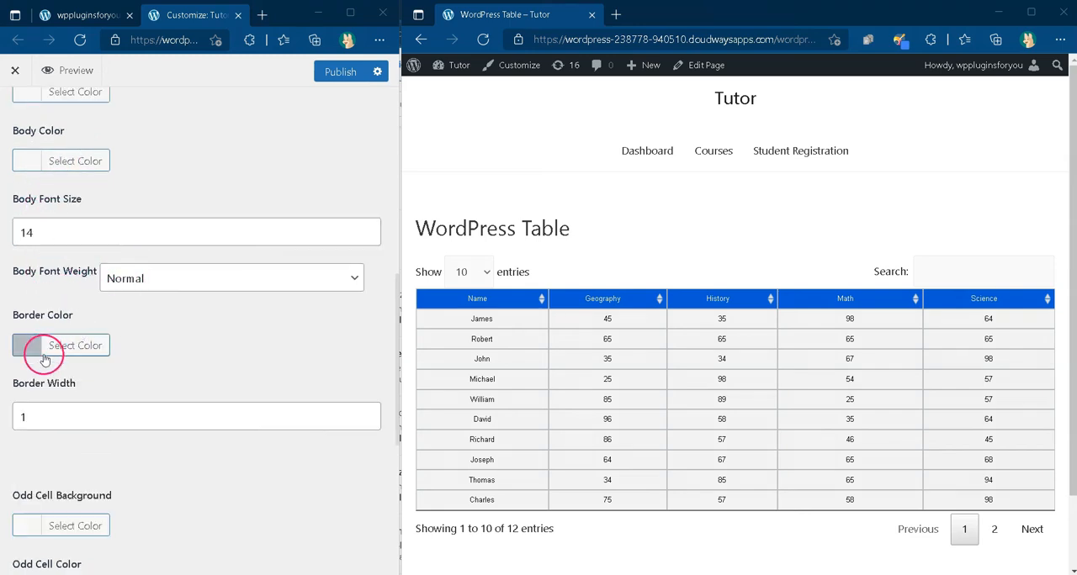
scroll(113, 356, down, 2)
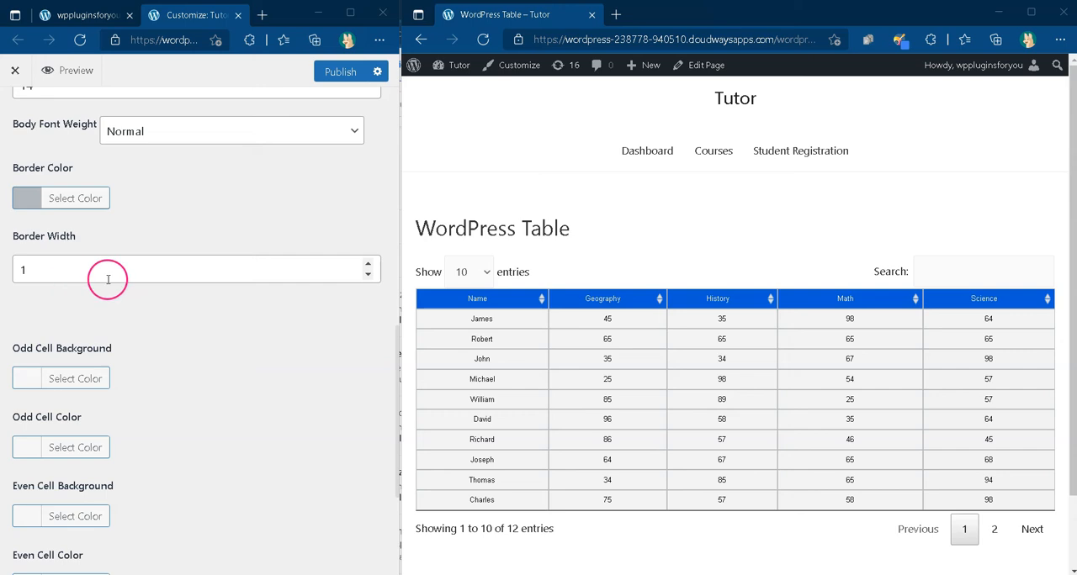
scroll(252, 301, down, 1)
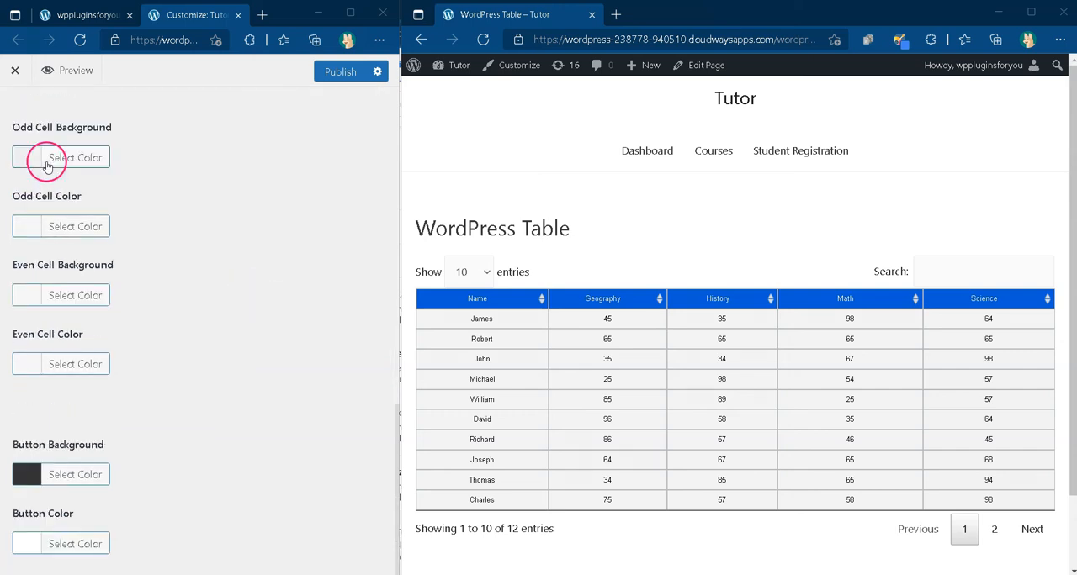
click(32, 166)
drag(62, 285, 30, 233)
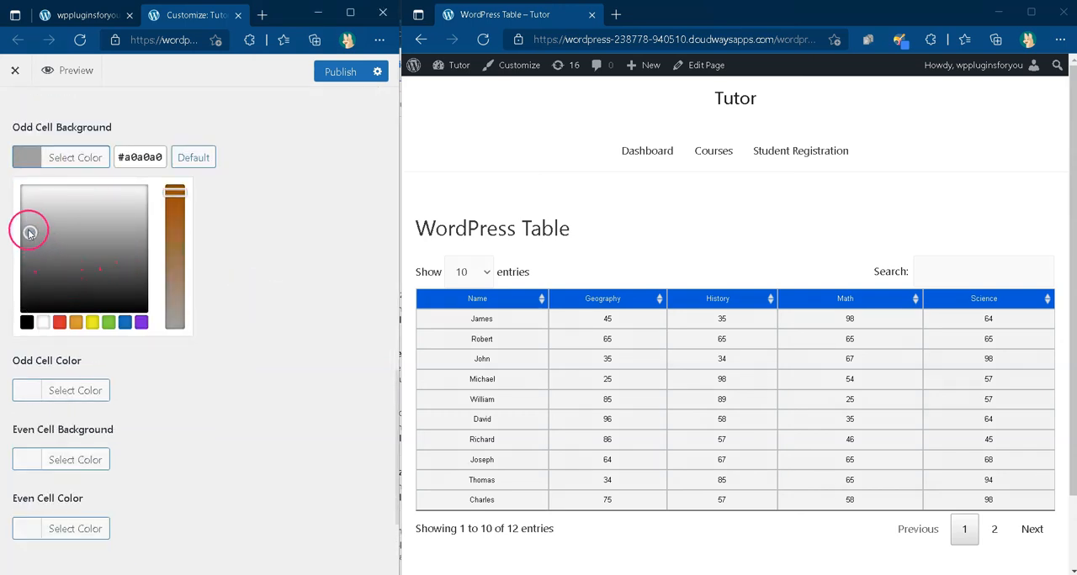
Step: Lighten the Odd Cell Background and the Even Cell Background to two slightly different light greys and publish the changes
click(260, 248)
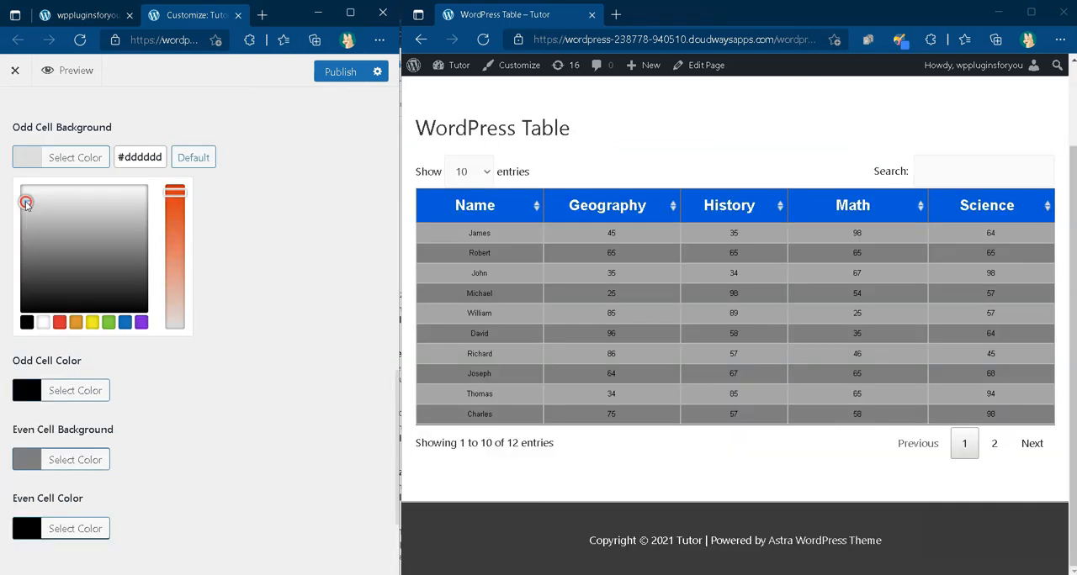
click(260, 190)
click(29, 226)
click(81, 296)
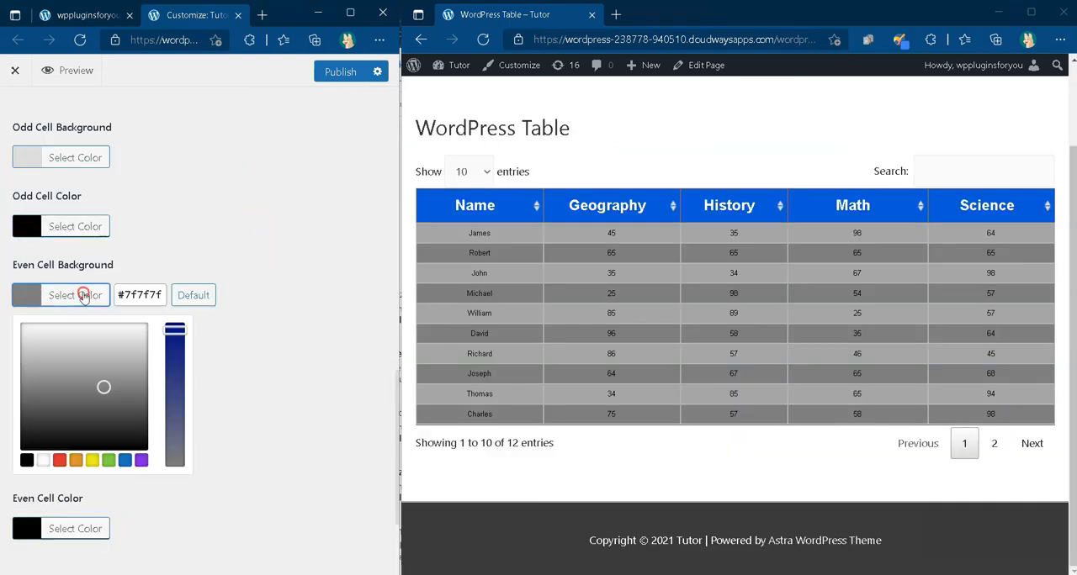
click(30, 348)
click(277, 308)
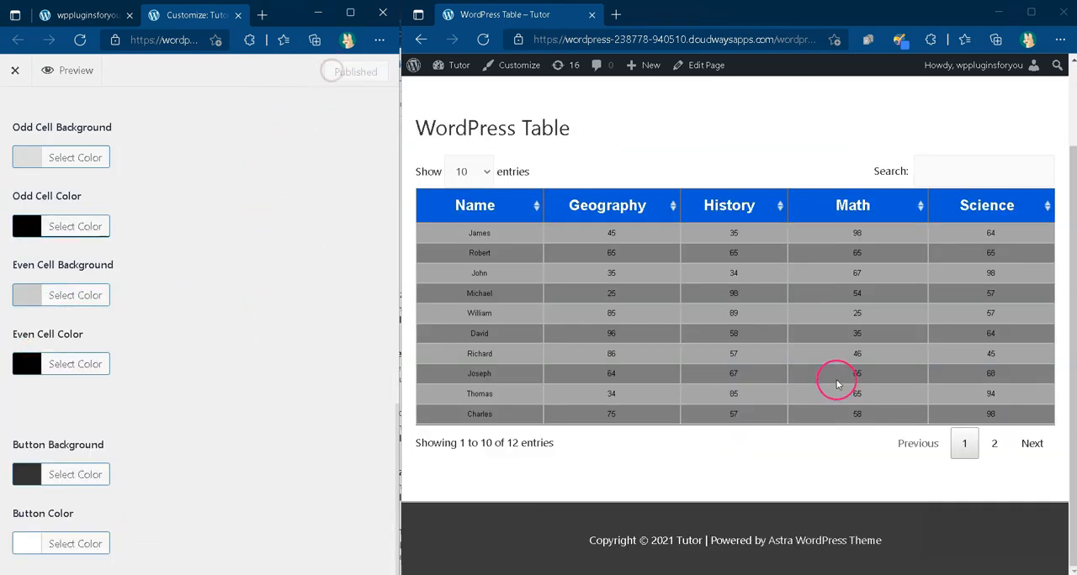
Step: Reload the published WordPress Table page and check the alternating row colors
click(776, 40)
key(Return)
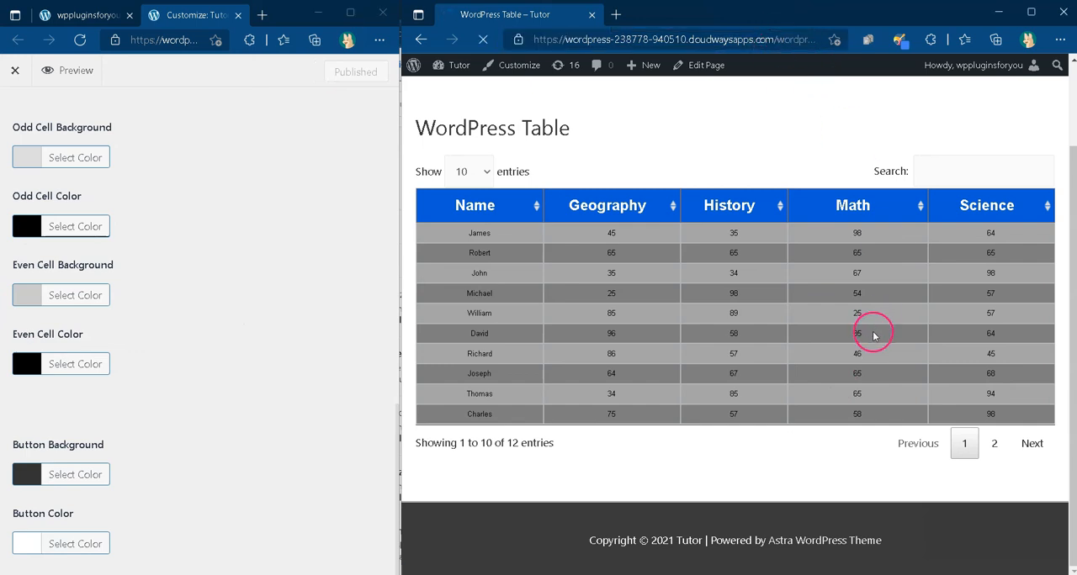
scroll(687, 293, down, 2)
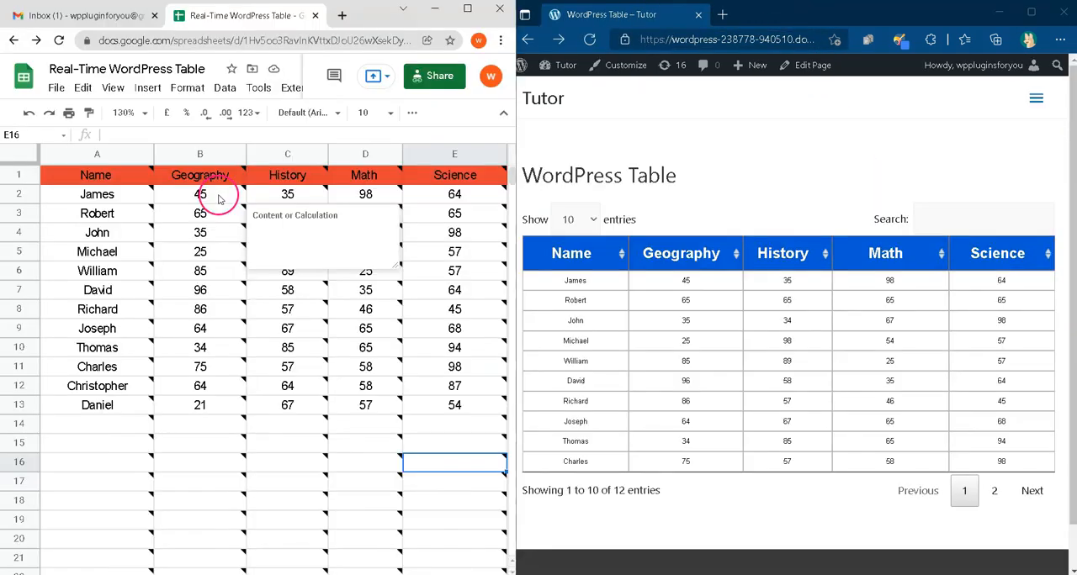
Step: Switch to the Google Sheet and add a conditional format rule for B2:E13 that styles values greater than 35 in default green
drag(214, 193, 460, 408)
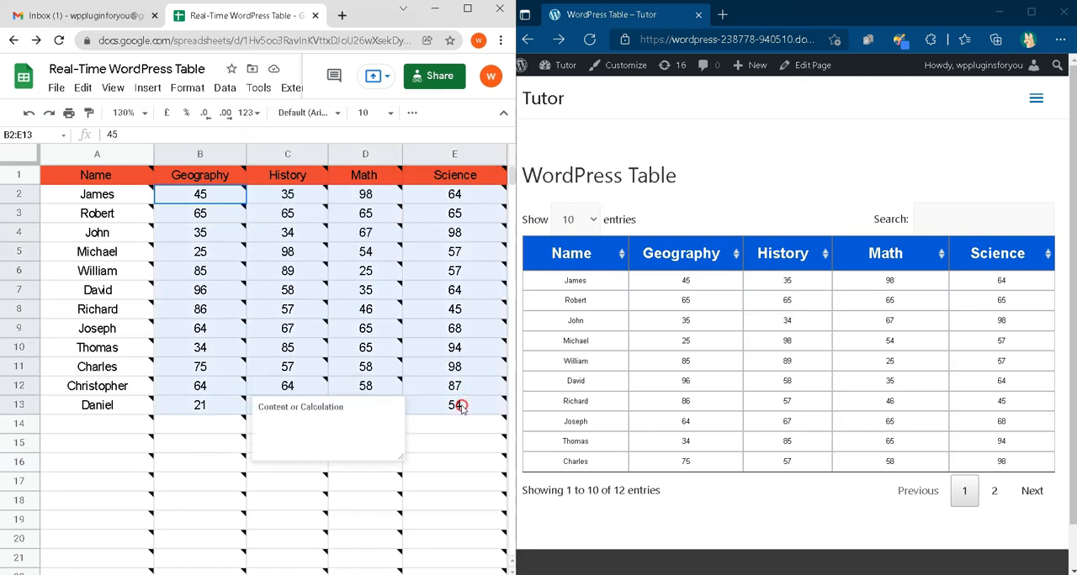
click(187, 88)
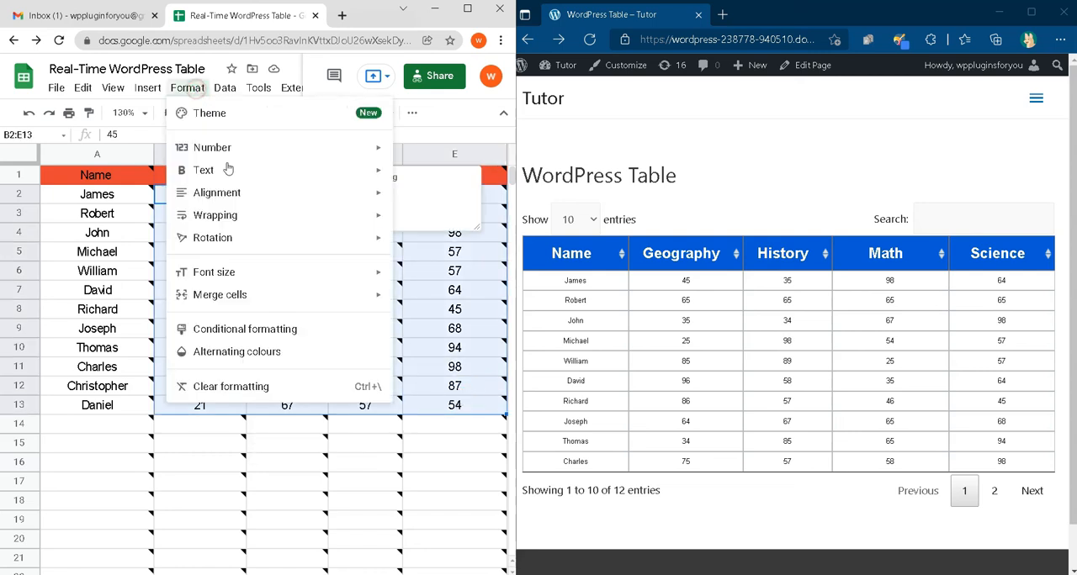
click(265, 330)
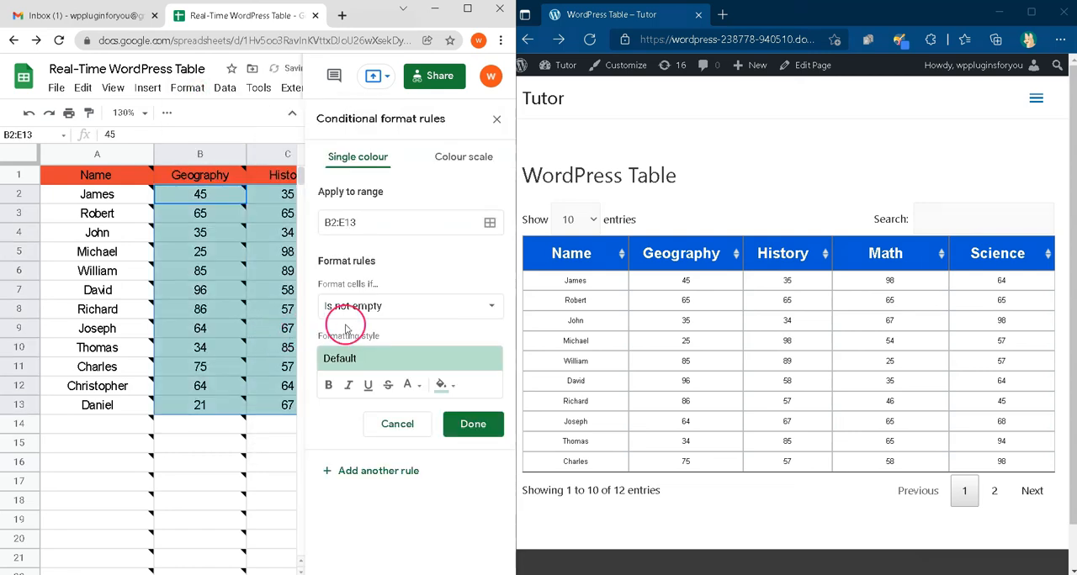
click(370, 308)
scroll(376, 463, down, 2)
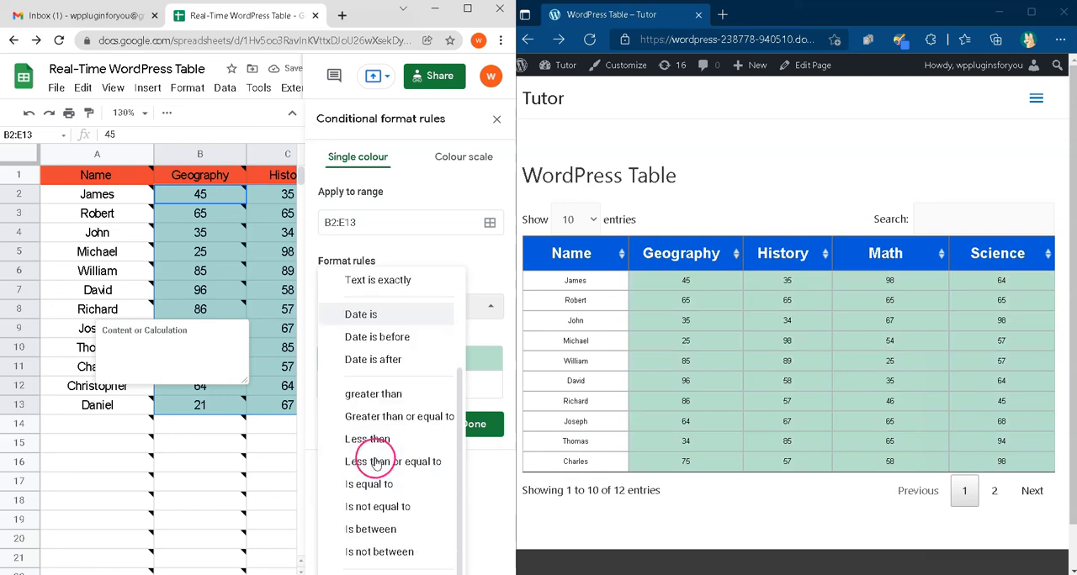
click(379, 400)
text(35)
click(473, 461)
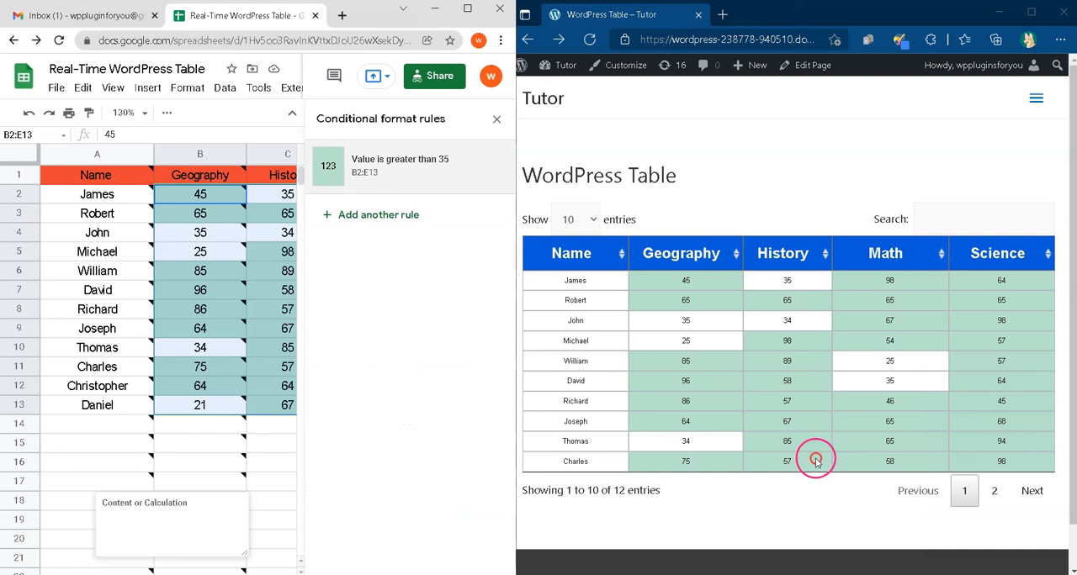
click(496, 119)
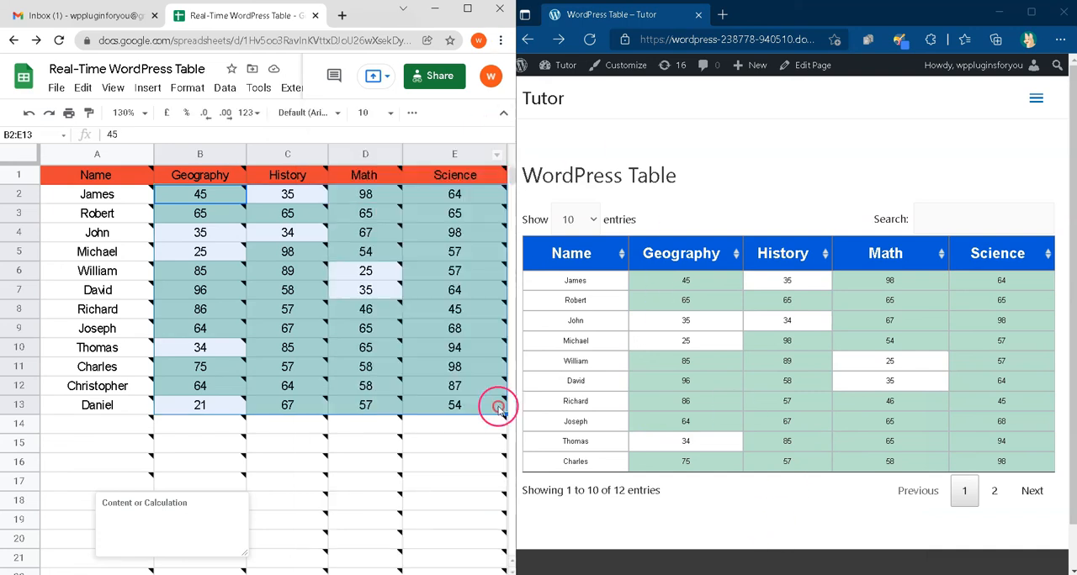
Step: Add another conditional format rule for B2:E13 that fills values less than 30 with light red, and close the rules
click(187, 87)
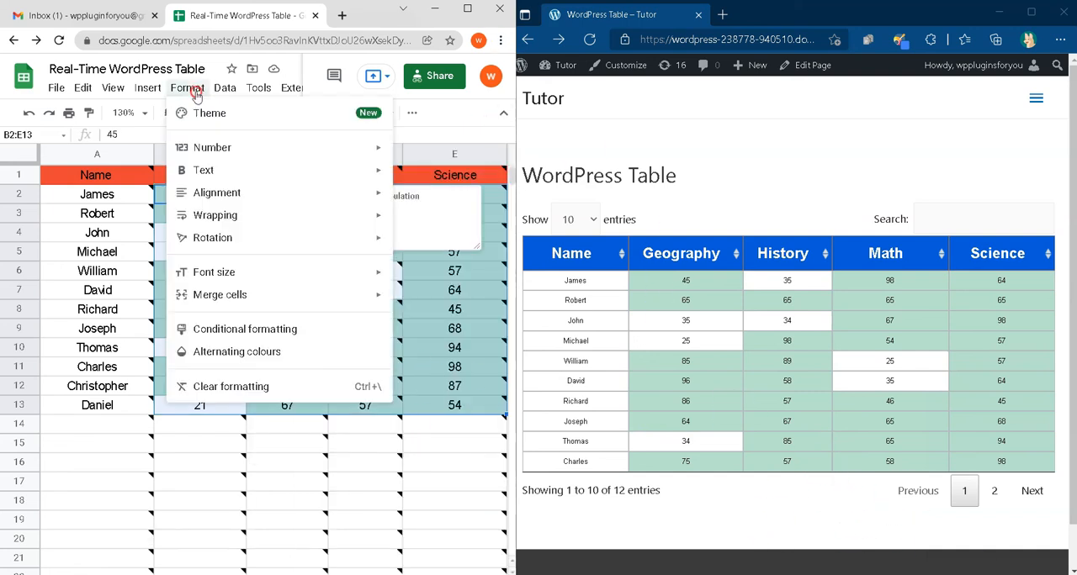
click(271, 332)
click(354, 214)
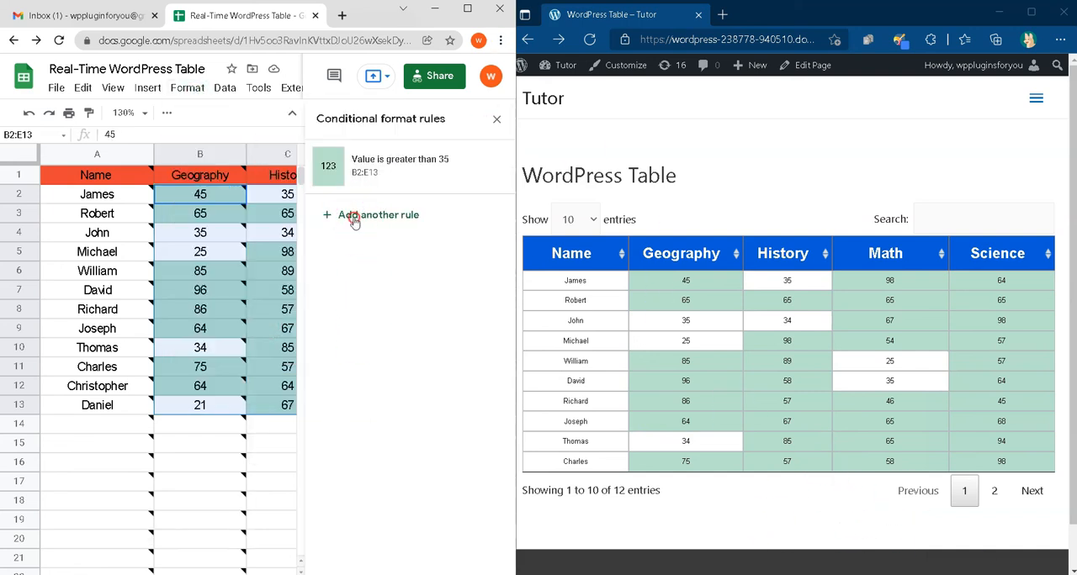
click(358, 305)
scroll(370, 378, down, 3)
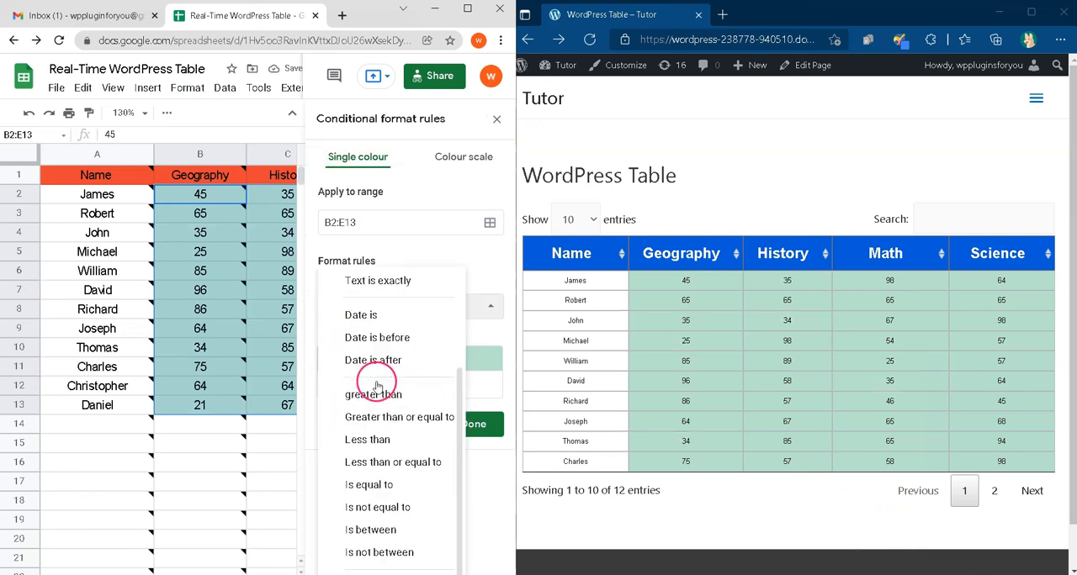
click(370, 362)
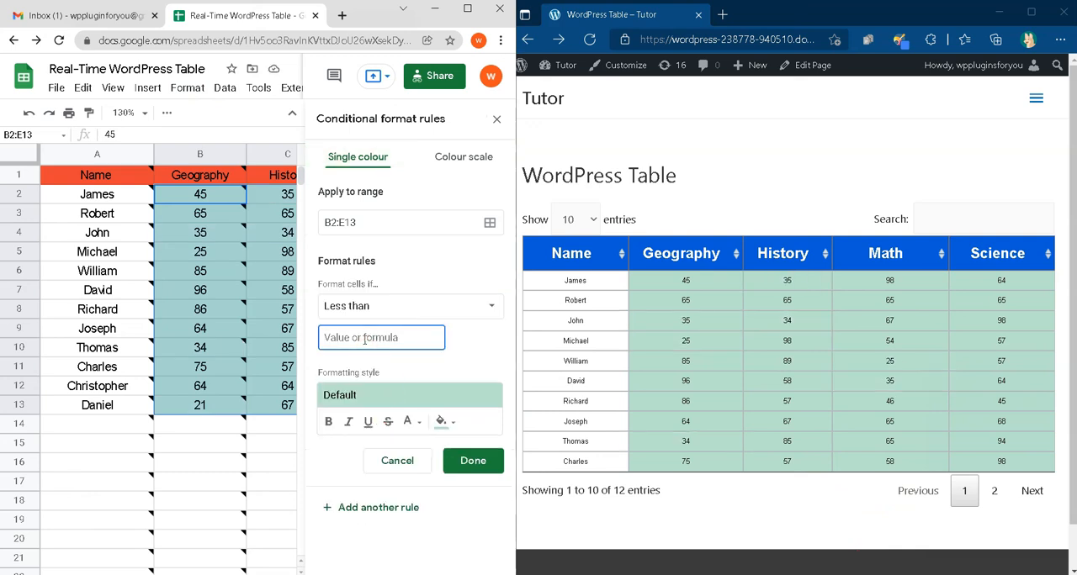
click(444, 422)
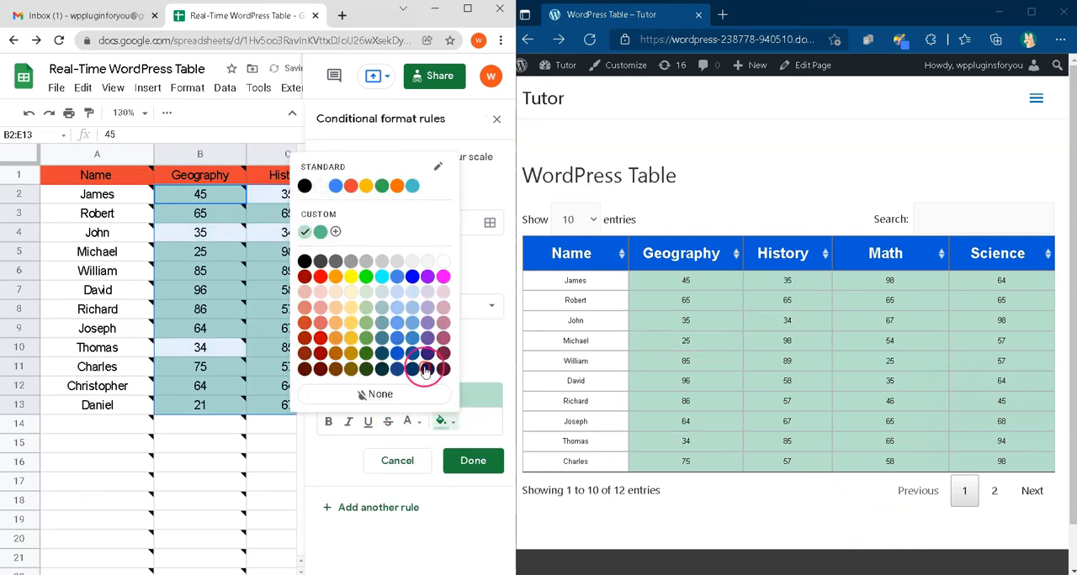
click(320, 329)
click(494, 460)
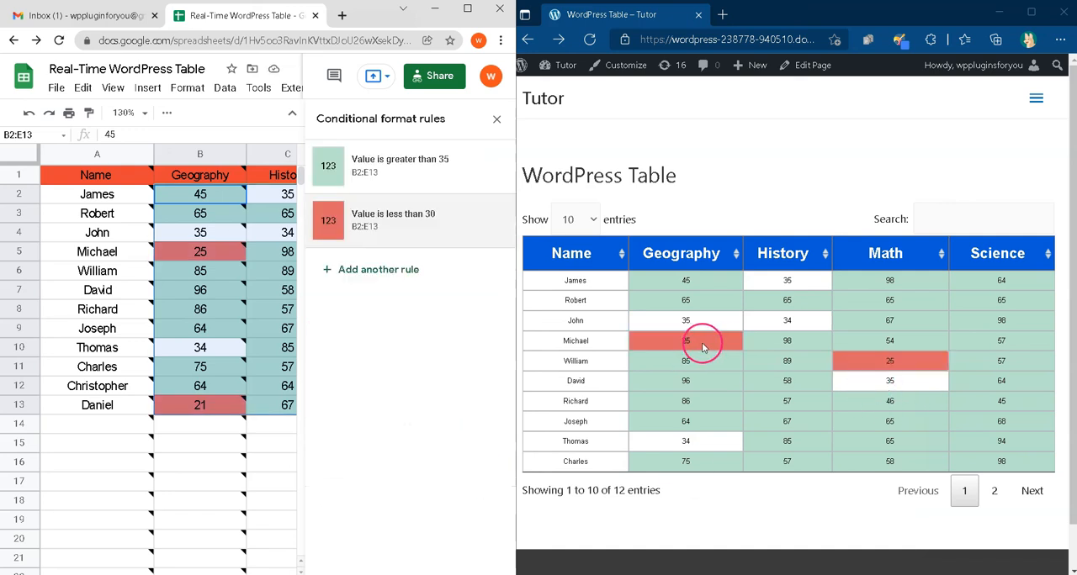
click(497, 119)
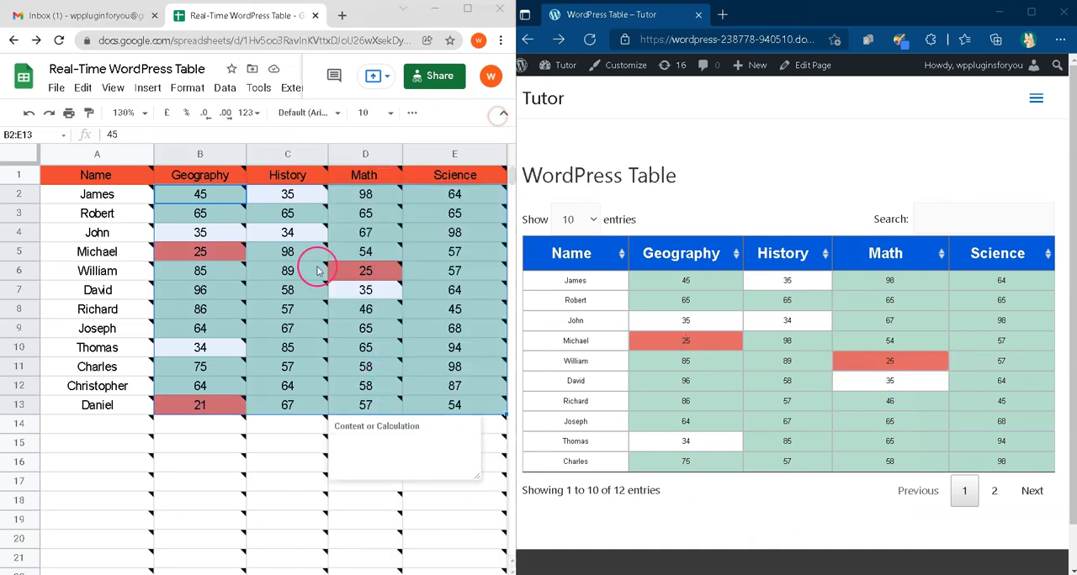